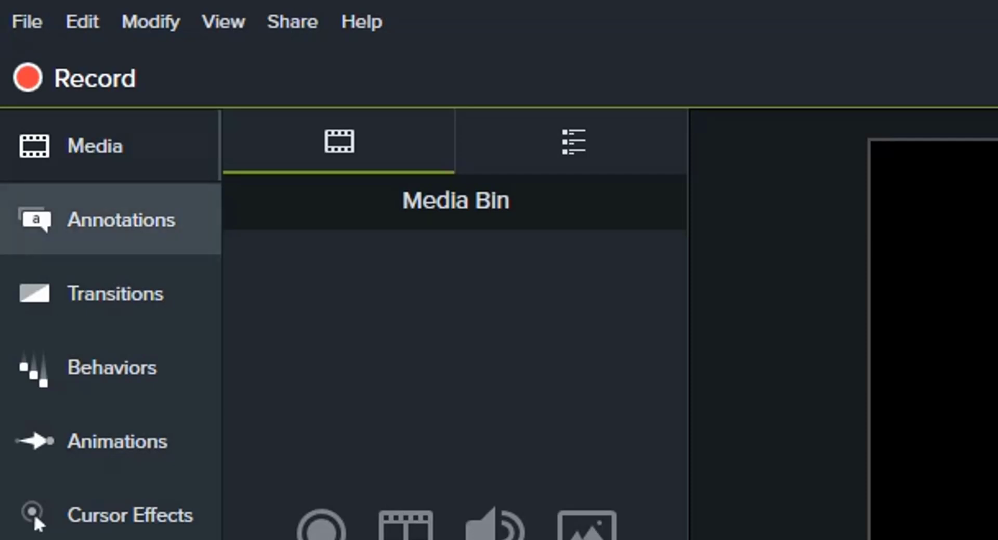
Look through the available annotations, transitions, behaviors, and Zoom-n-Pan animation options.
click(110, 218)
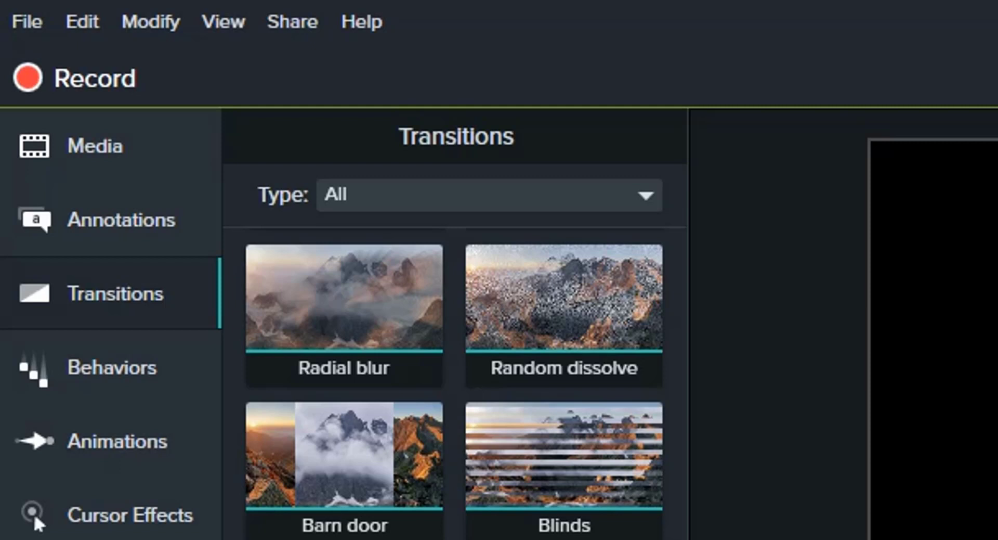
scroll(564, 514, down, 1)
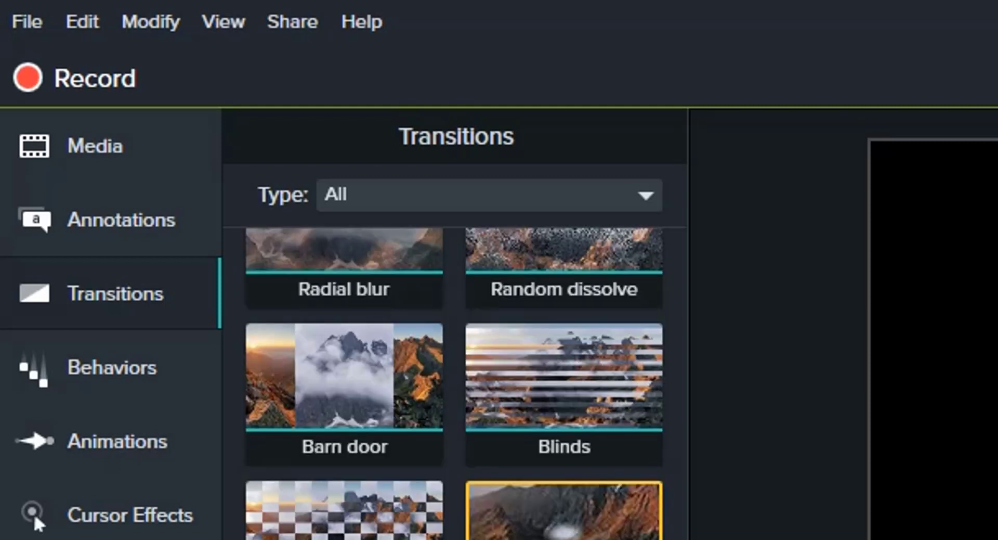
click(111, 367)
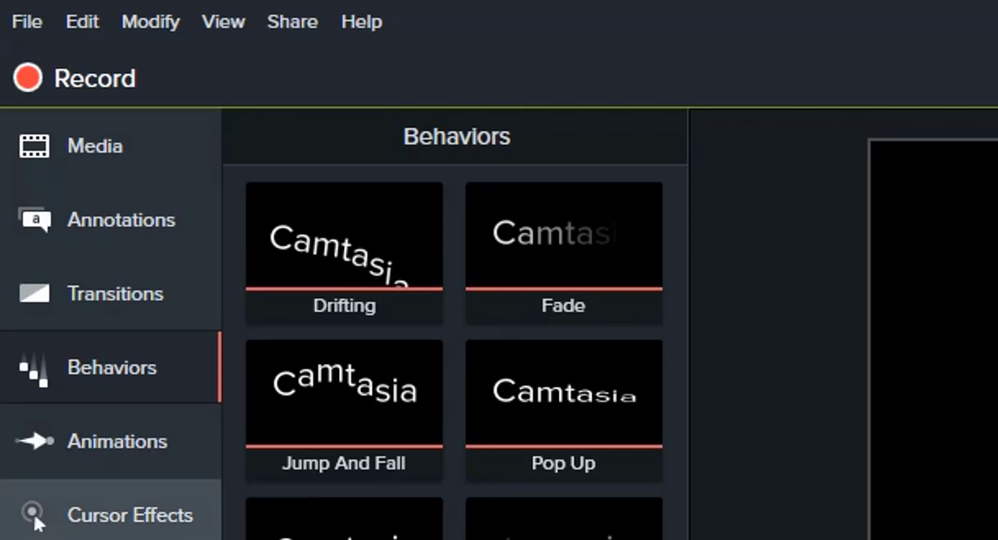
click(111, 441)
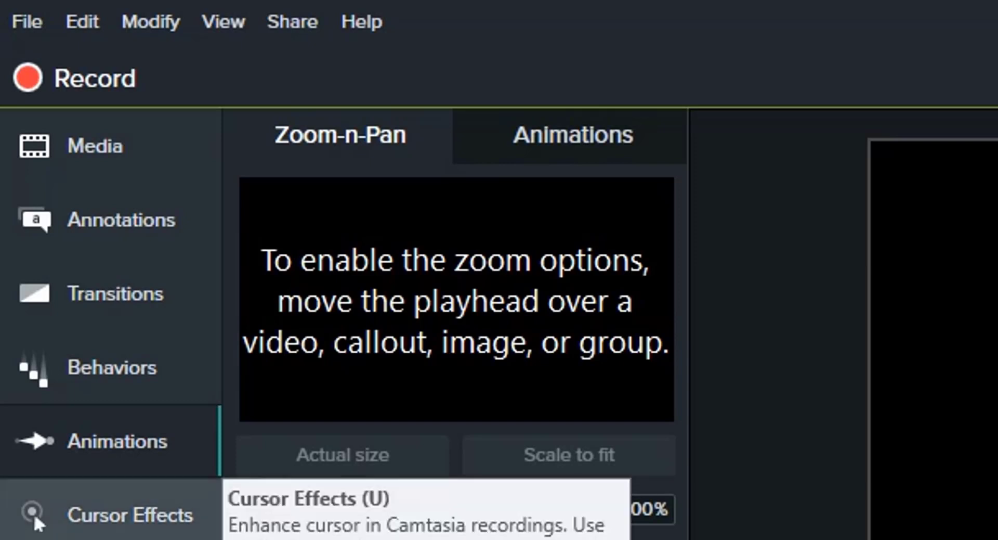
Look through the cursor effects, voice narration, visual effects, and captions tools.
click(33, 513)
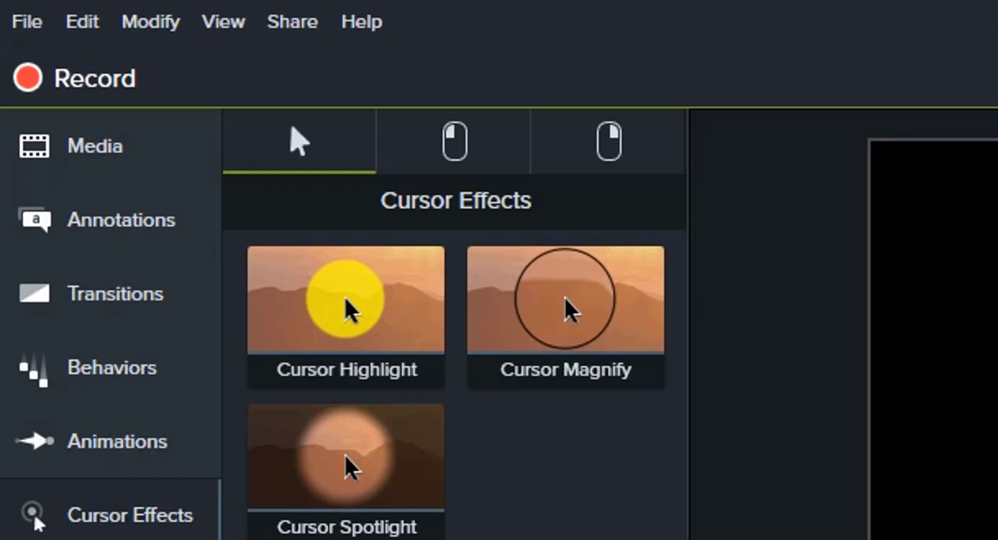
key(v)
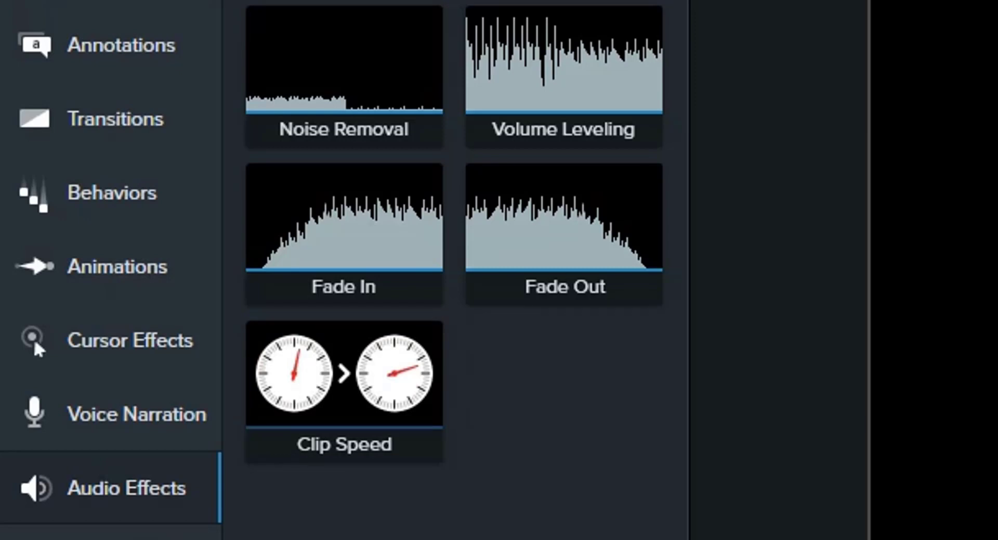
click(111, 532)
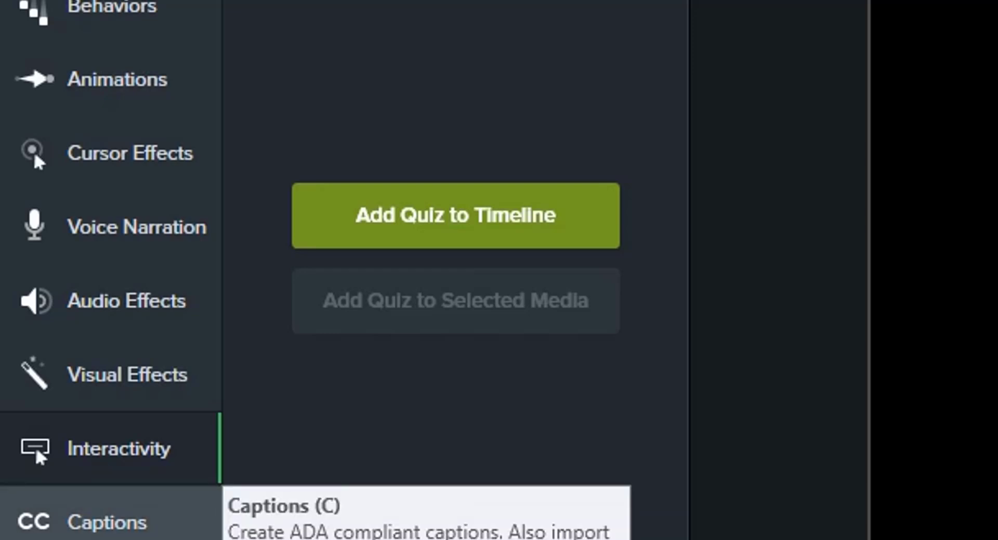
click(107, 521)
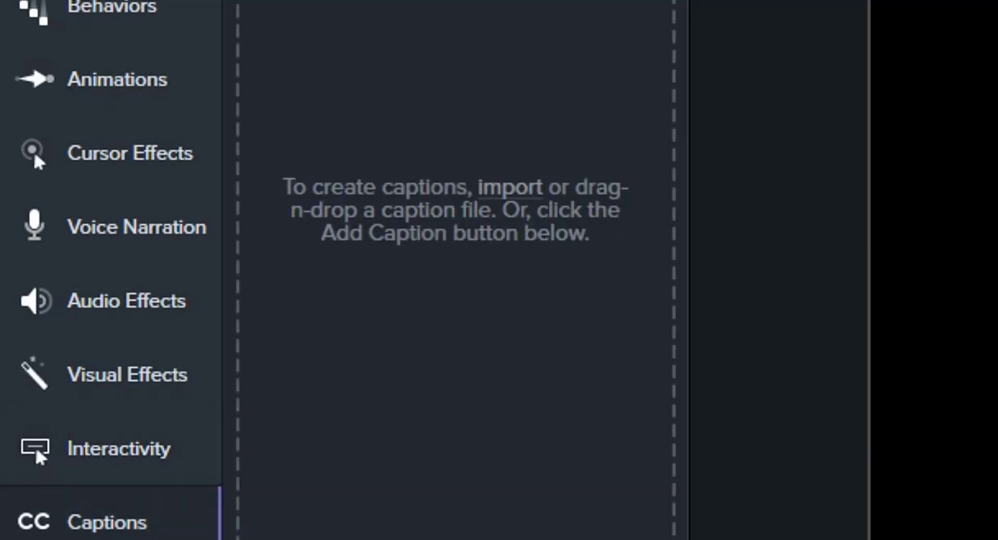
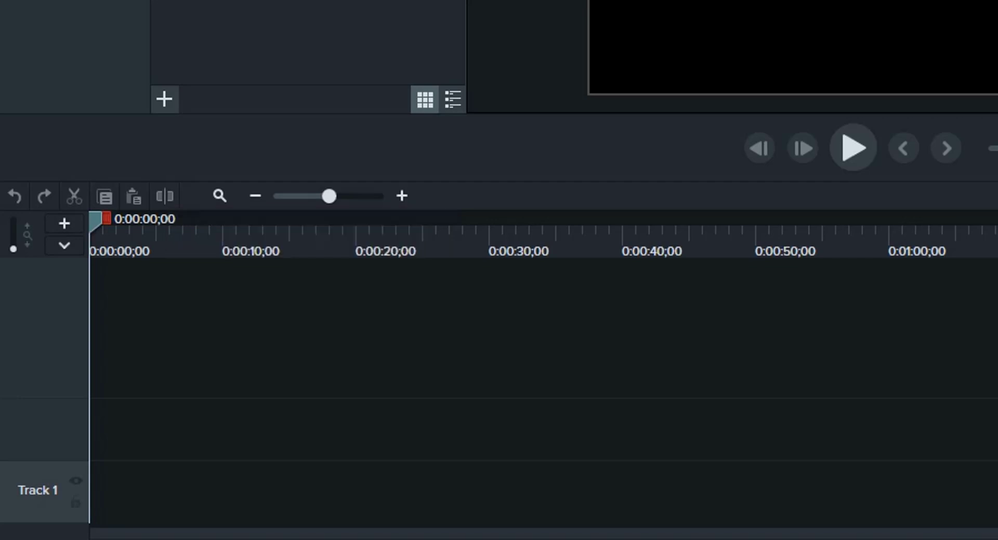
Zoom the timeline in and back out to examine how the time ruler's scale changes.
click(402, 196)
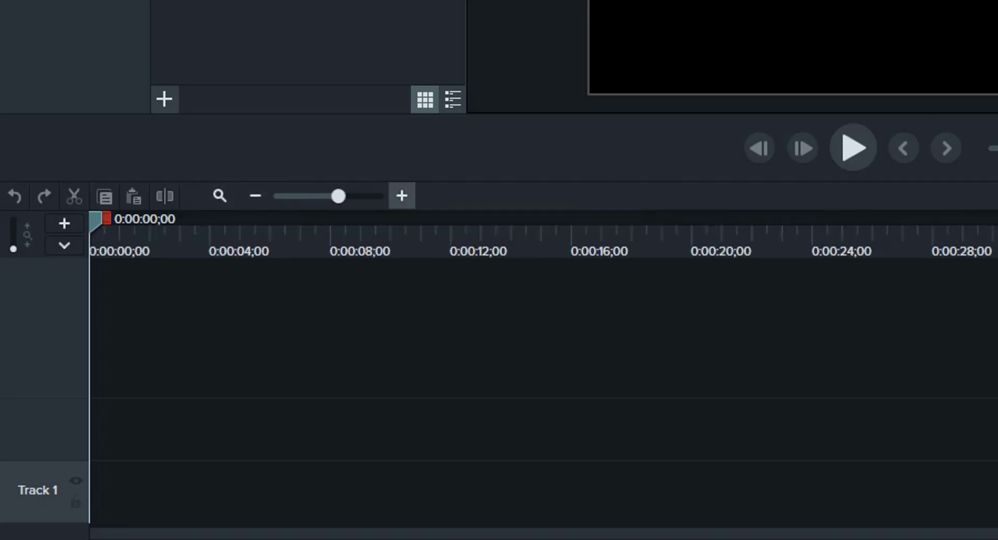
click(402, 196)
click(402, 195)
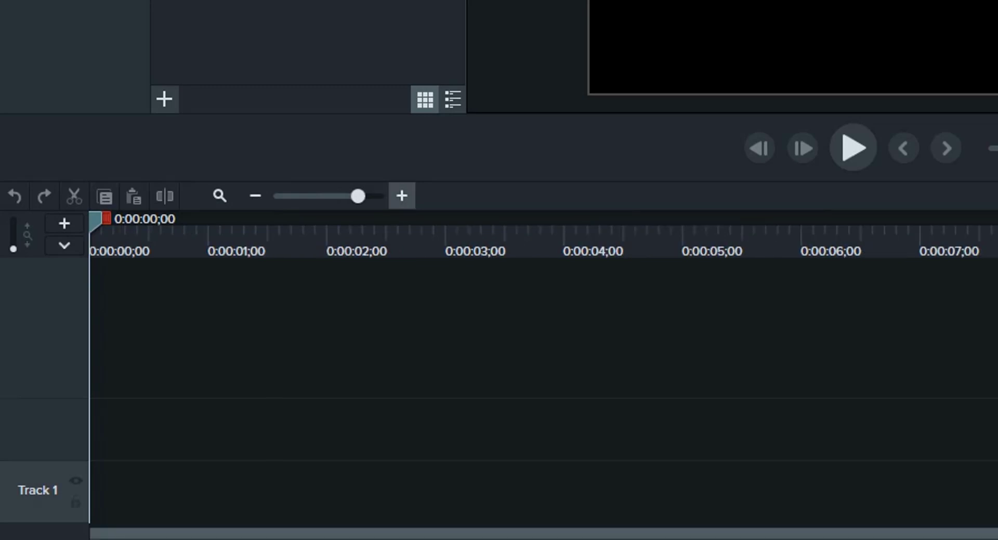
click(402, 196)
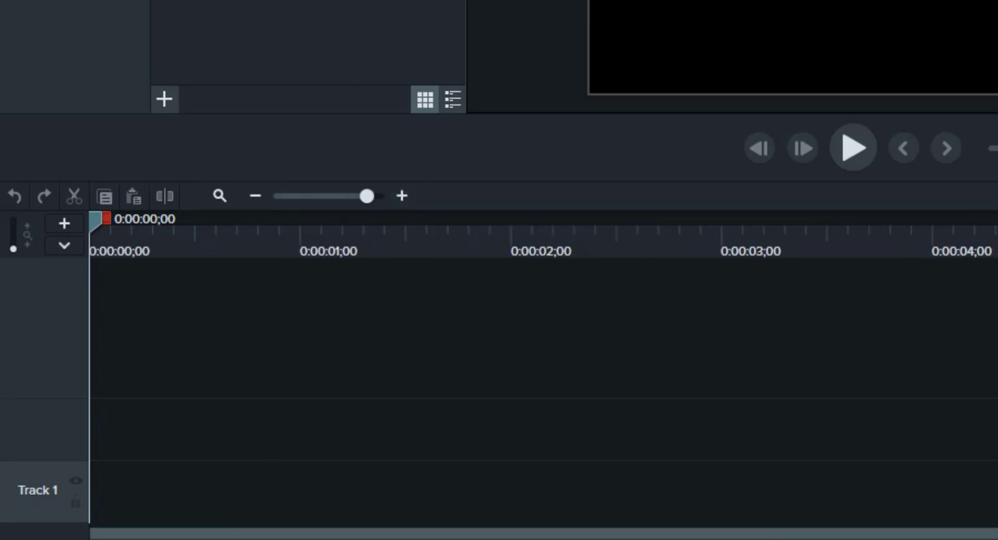
click(255, 196)
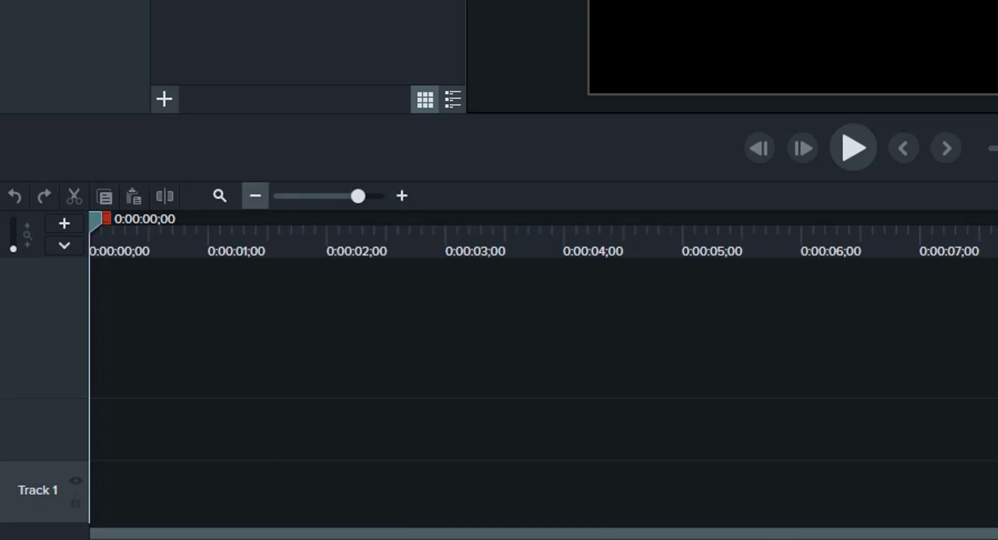
click(255, 196)
click(256, 196)
click(256, 196)
click(255, 196)
click(255, 195)
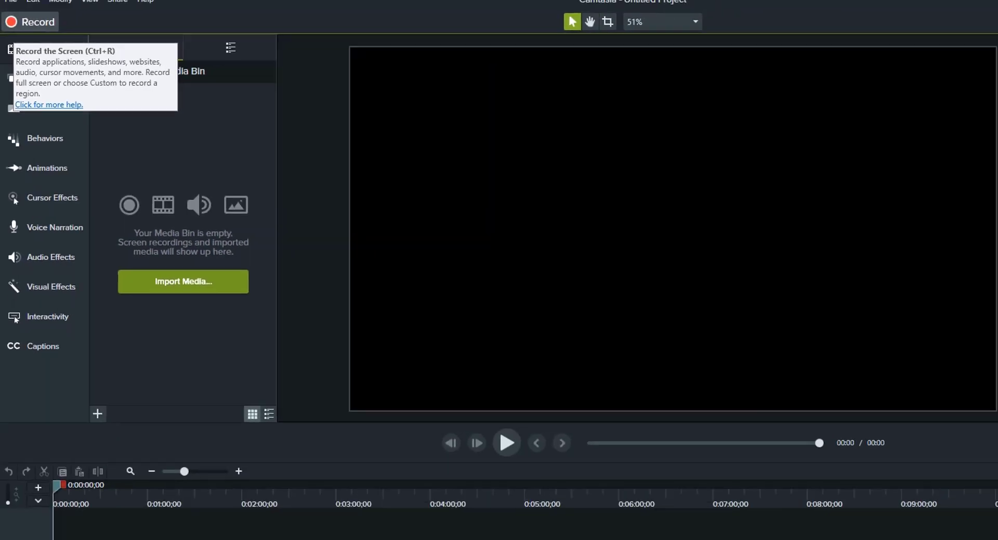
Record the custom 1920 × 1040 screen area together with the webcam.
click(49, 12)
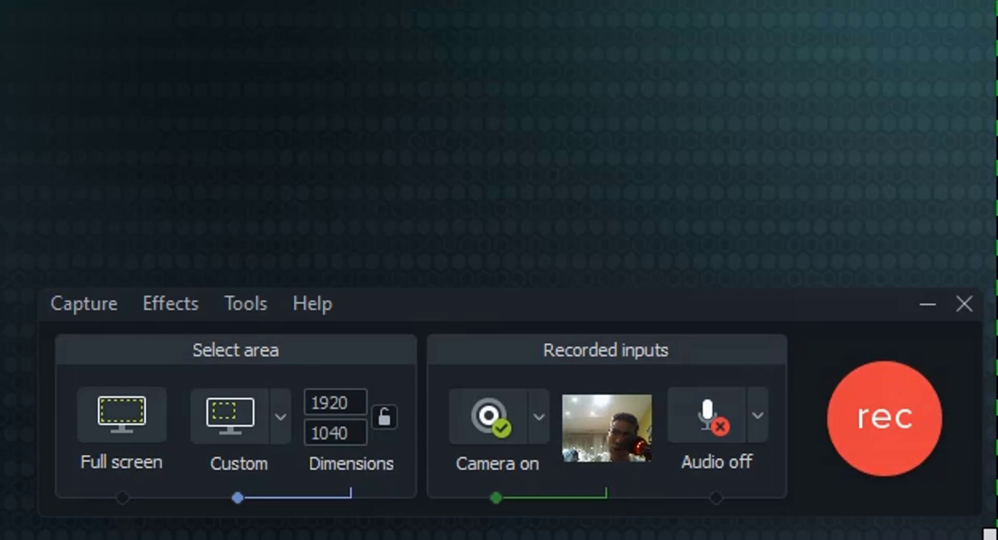
mouse_move(607, 428)
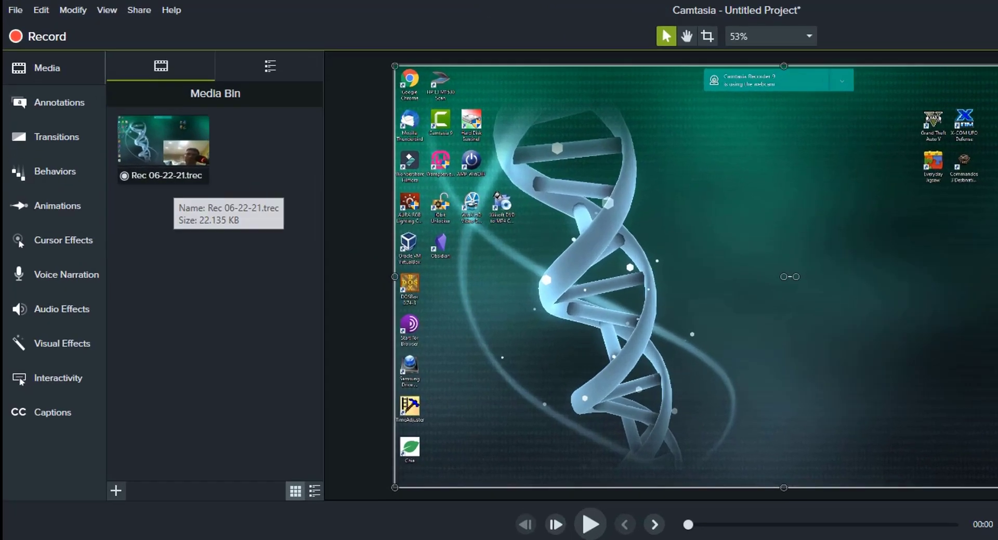
click(182, 165)
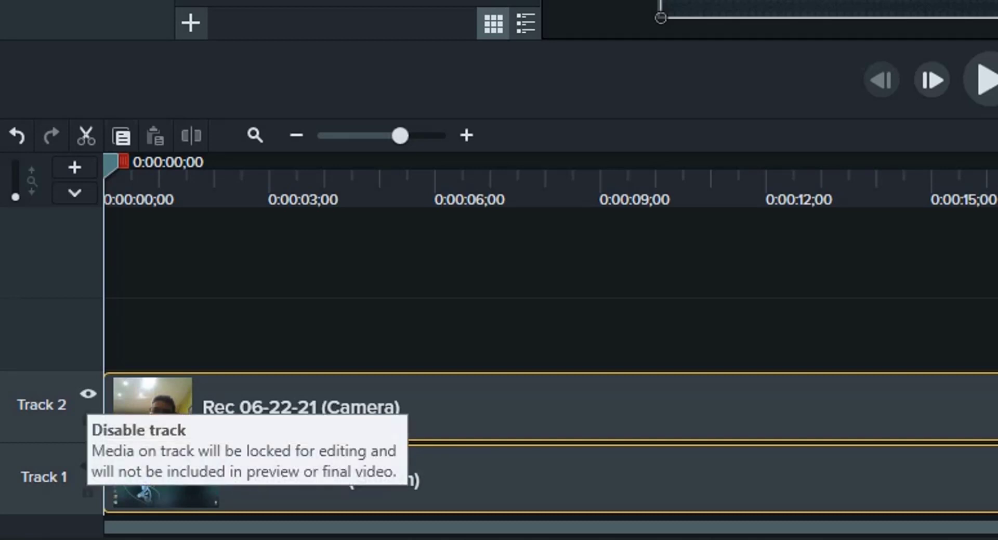
Try locking and unlocking Track 1 and Track 2 in turn.
click(88, 492)
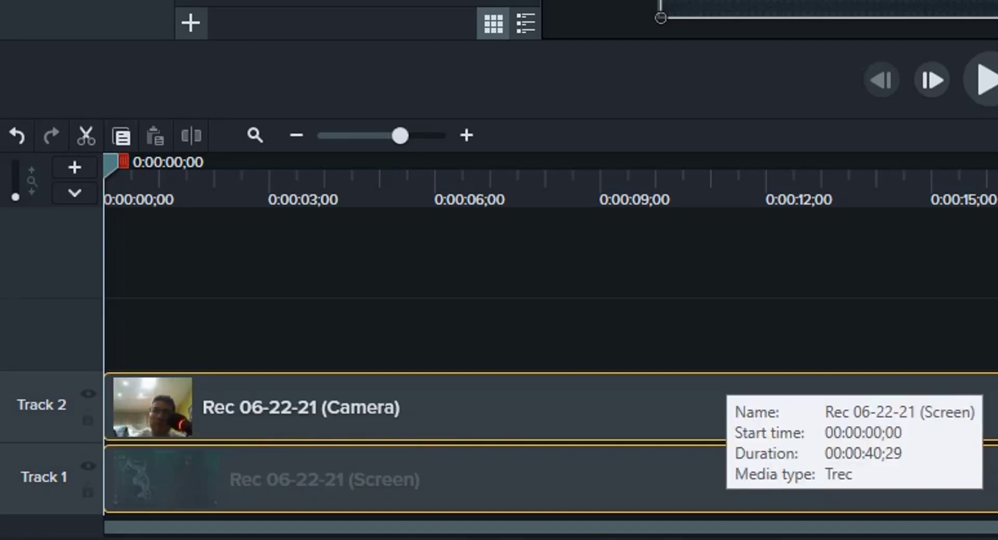
click(87, 491)
click(87, 419)
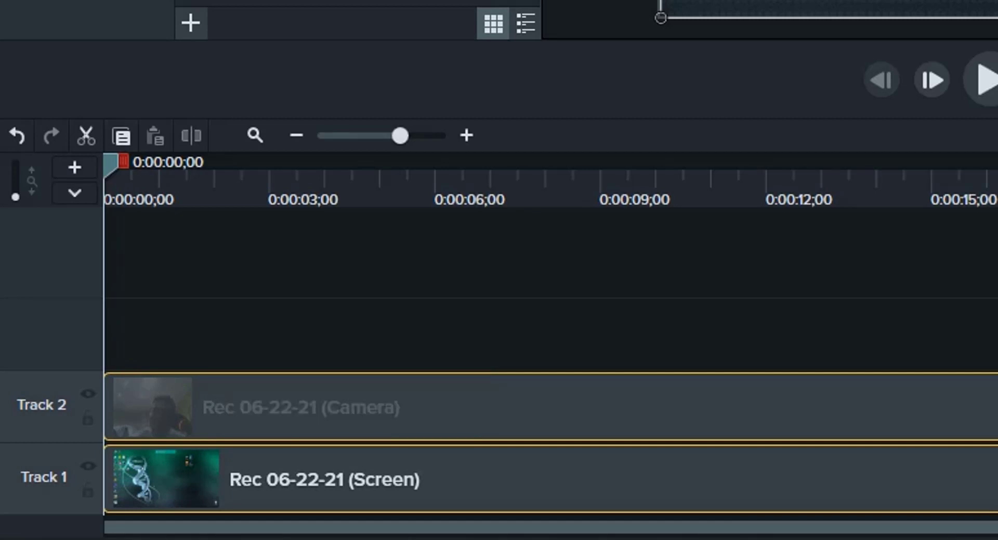
click(87, 419)
click(87, 492)
click(87, 491)
click(87, 419)
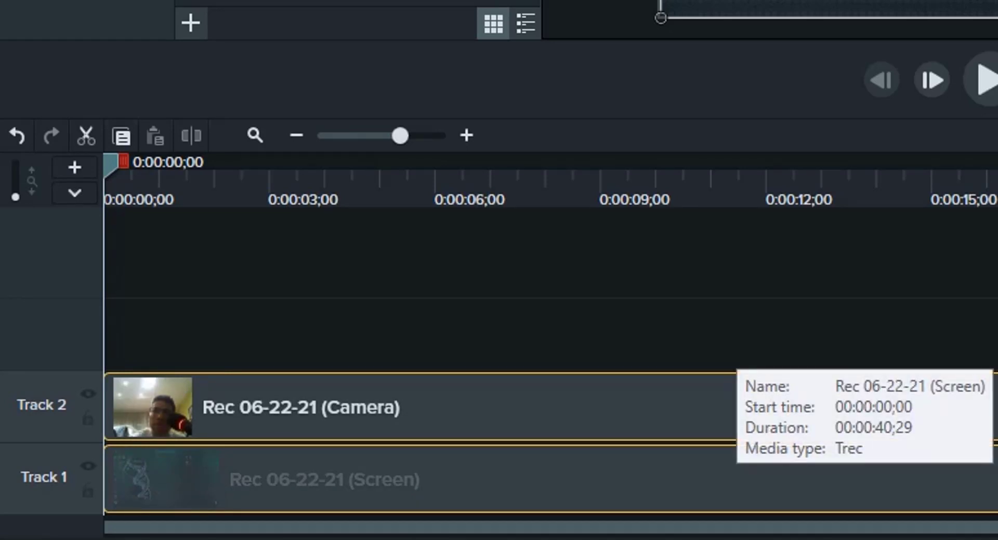
Try to apply the Volume Leveling audio effect to the screen recording clip on Track 1.
click(737, 471)
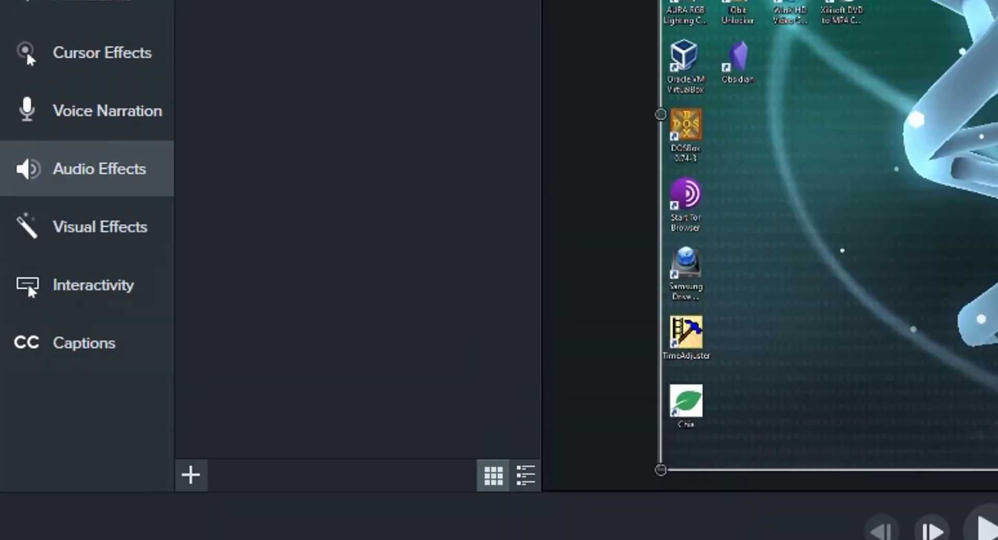
click(87, 168)
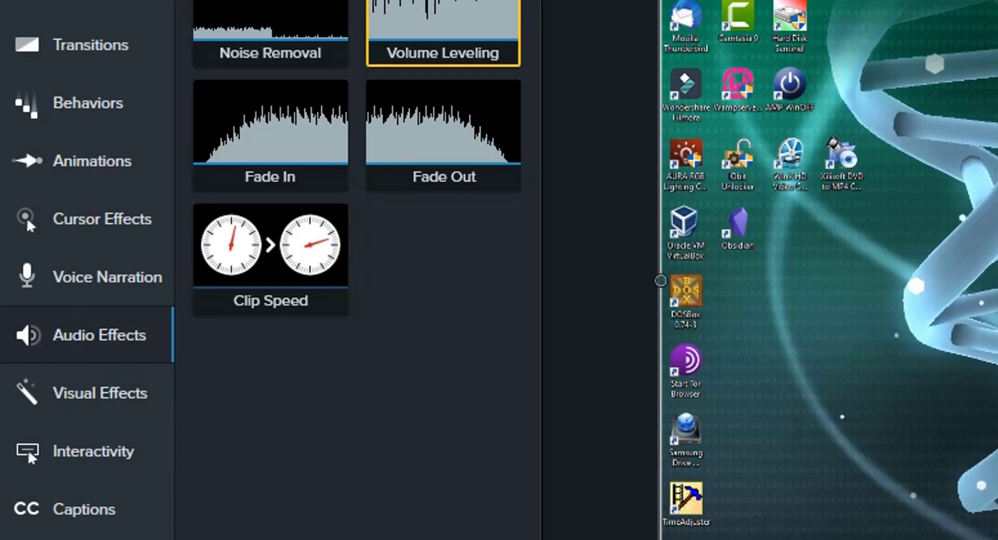
drag(442, 33, 273, 478)
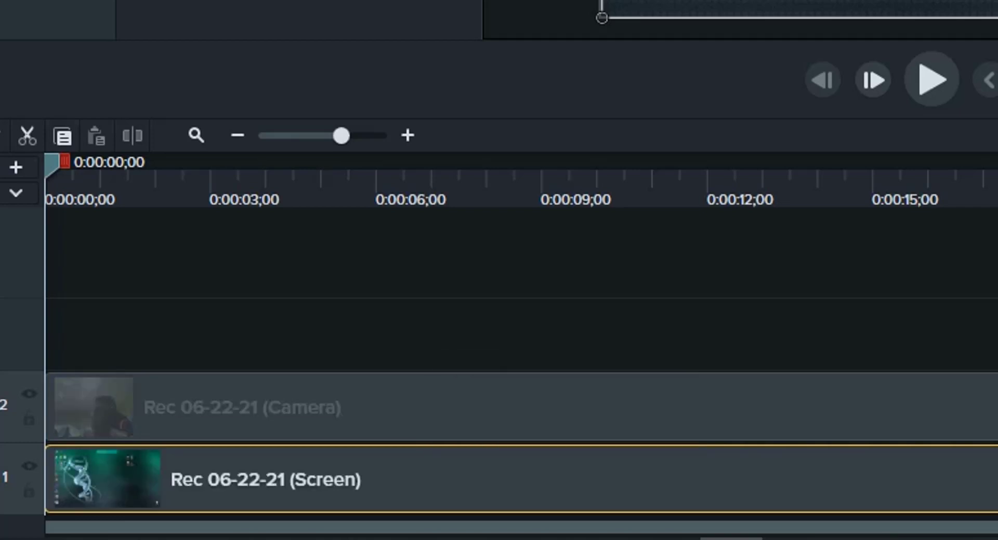
Enlarge the webcam clip on the canvas and place it against the right edge, centered vertically.
key(ctrl+a)
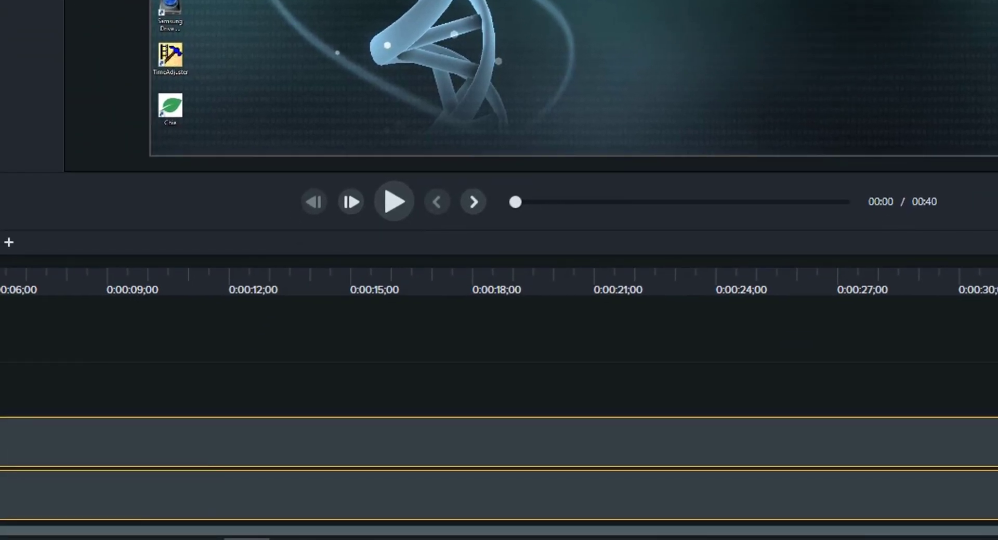
click(499, 441)
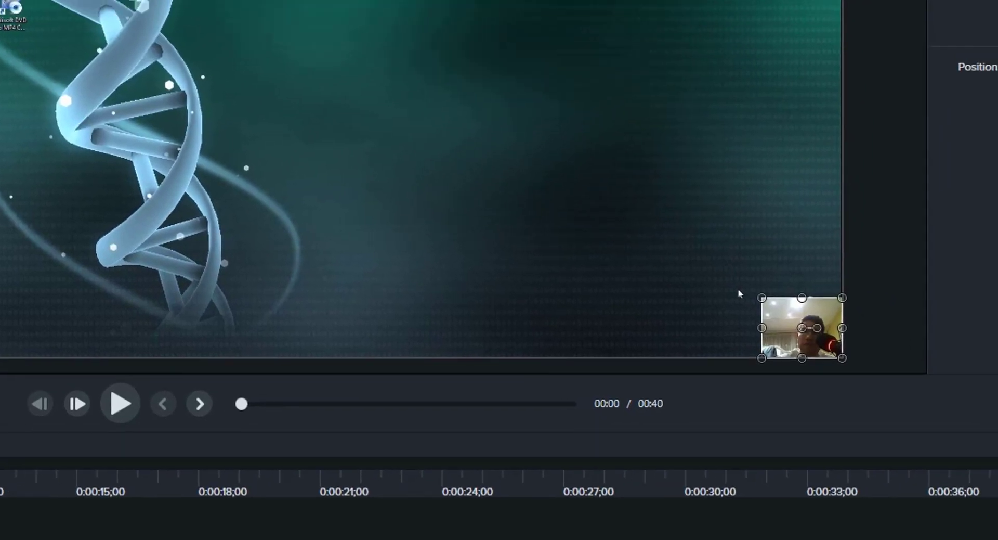
drag(802, 327, 802, 96)
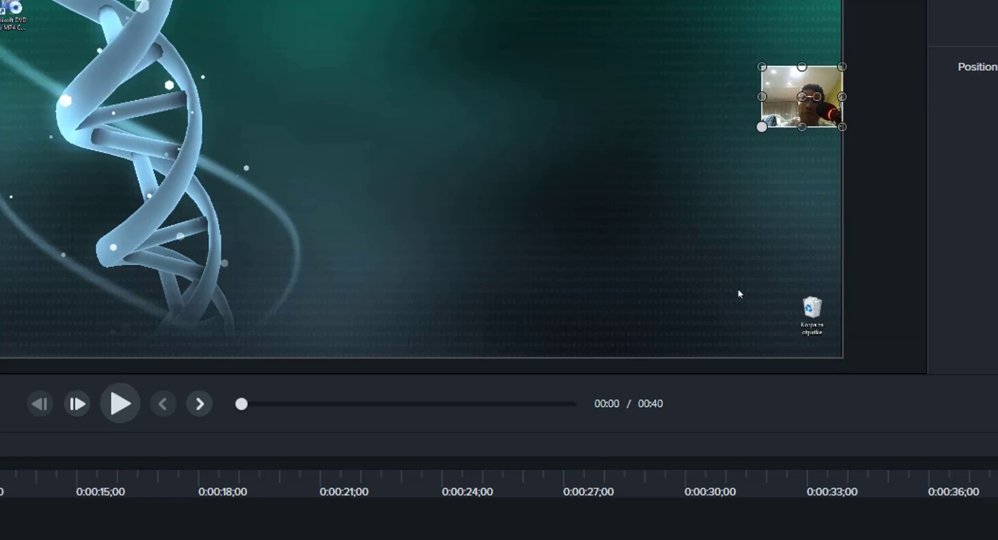
drag(761, 126, 557, 281)
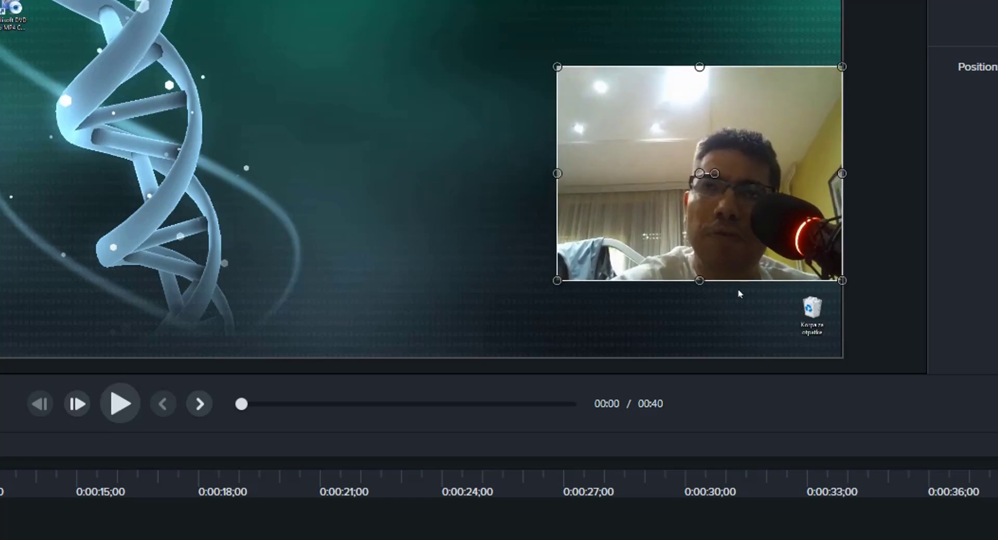
drag(699, 173, 700, 128)
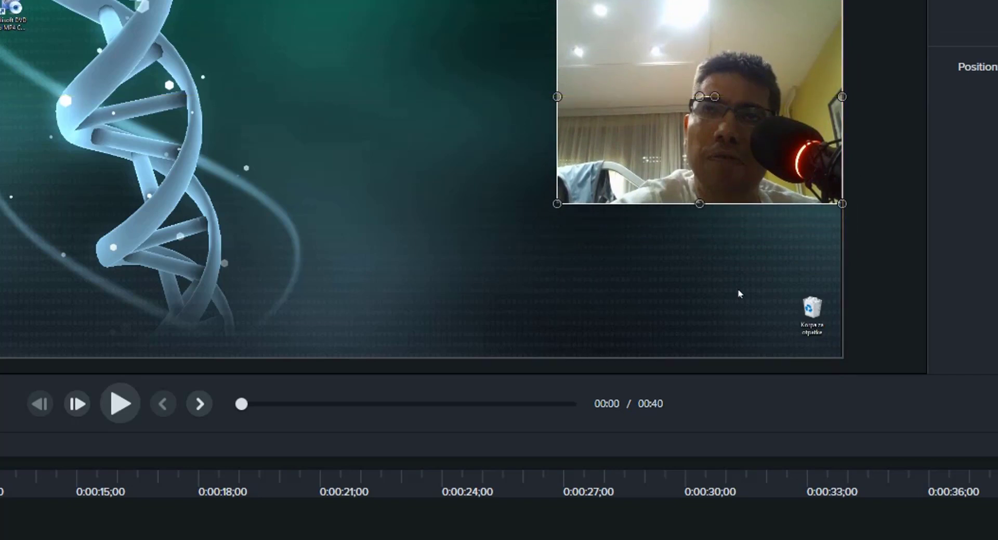
click(738, 289)
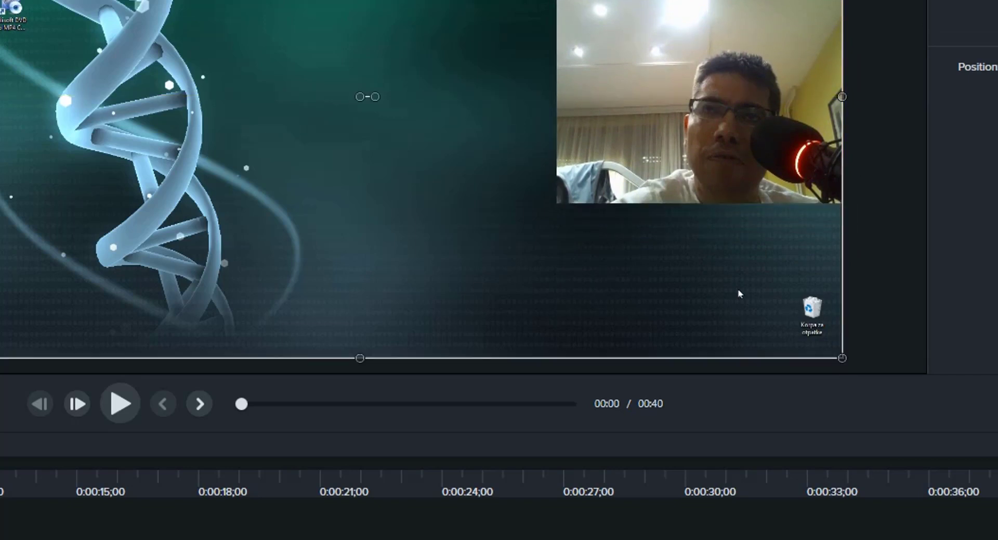
Crop away part of the webcam clip's left side and return to the canvas edit mode.
click(699, 128)
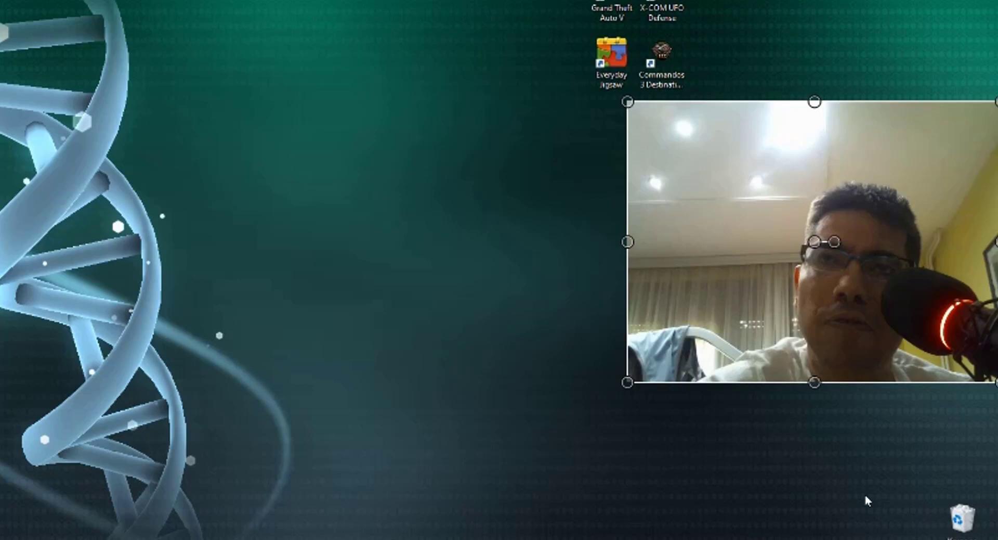
key(alt)
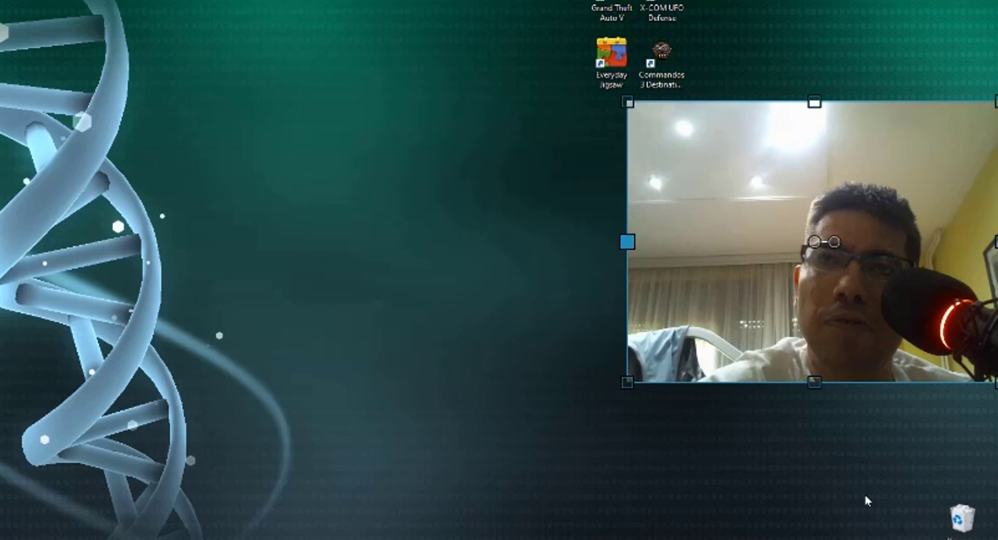
drag(627, 241, 677, 241)
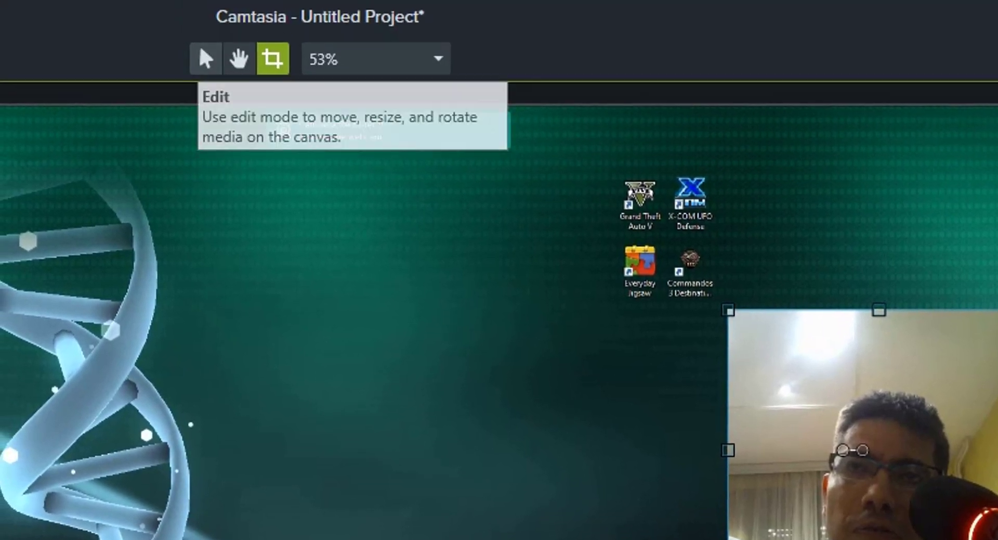
click(206, 58)
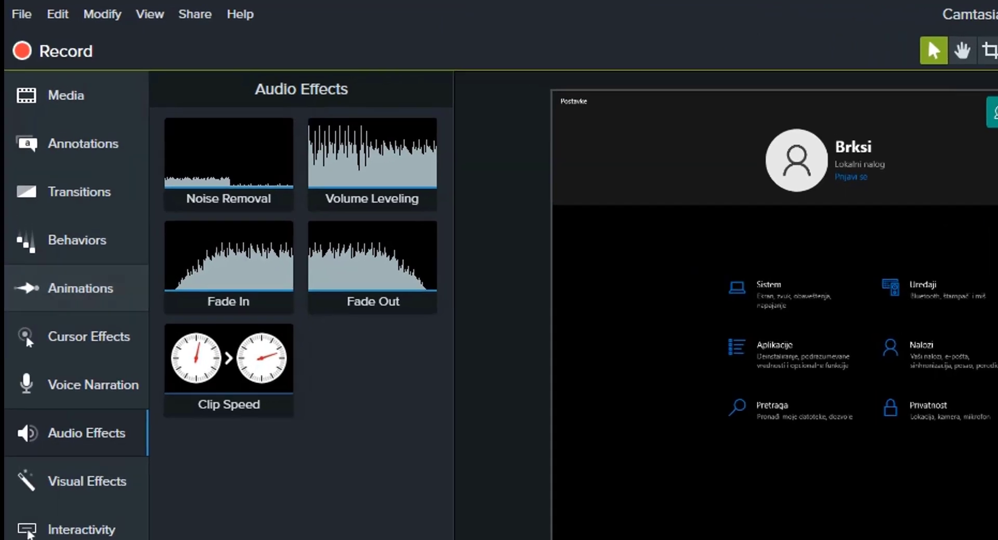
Add a 188% Zoom-n-Pan on the upper-left canvas area and shift its animations on both tracks to start at 0:00:09;08.
click(39, 139)
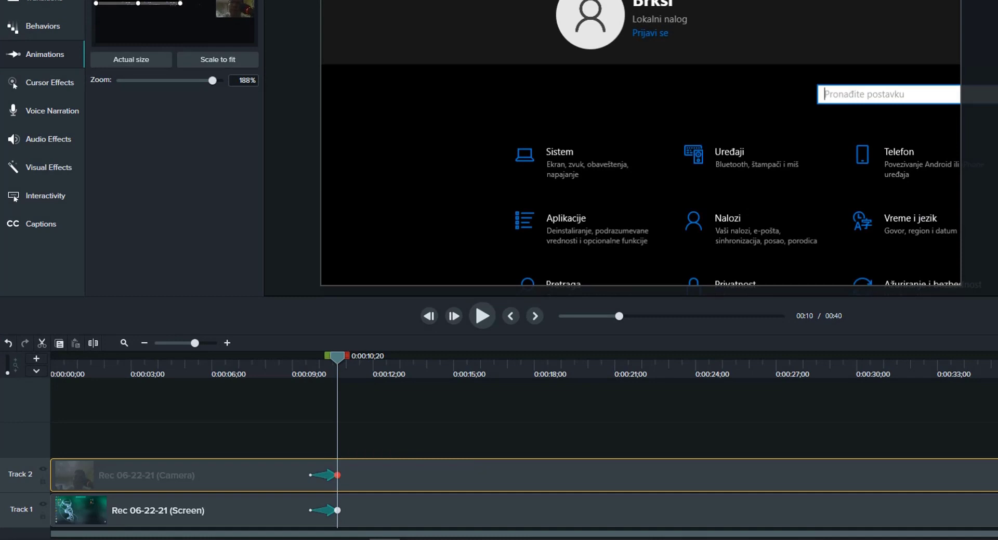
drag(323, 474, 312, 474)
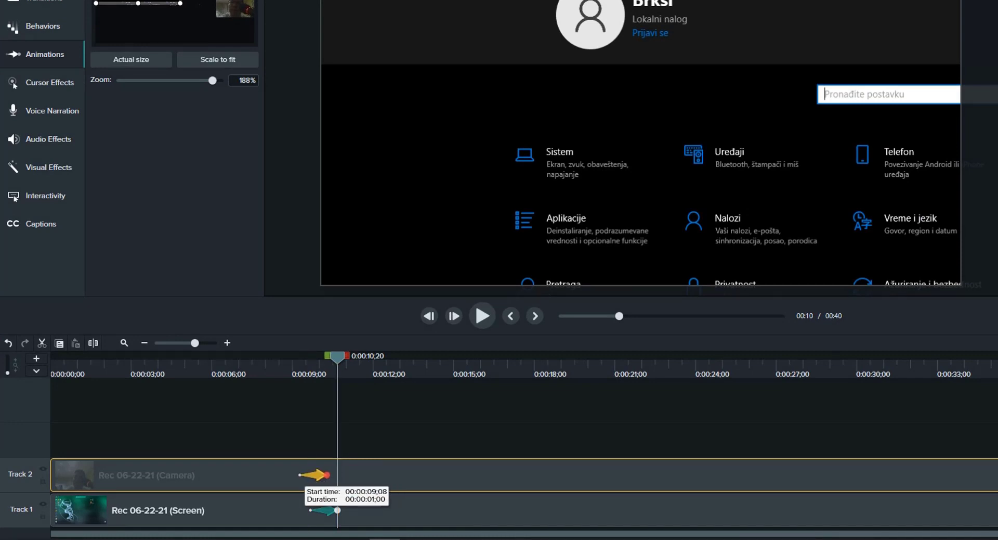
drag(322, 510, 312, 510)
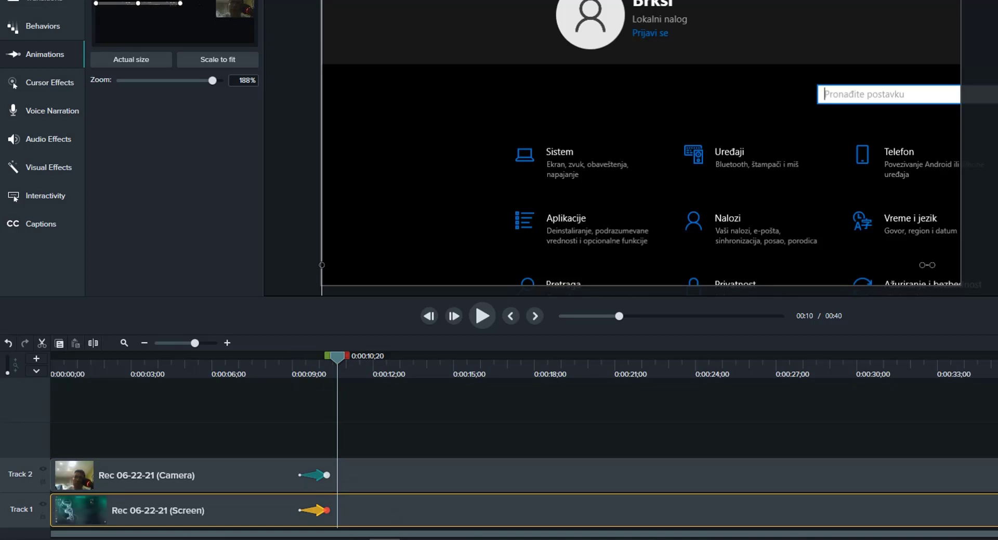
Add a scale-to-fit zoom-out to the recording at 0:00:10;14, just after the zoom-in animation.
drag(337, 356, 310, 357)
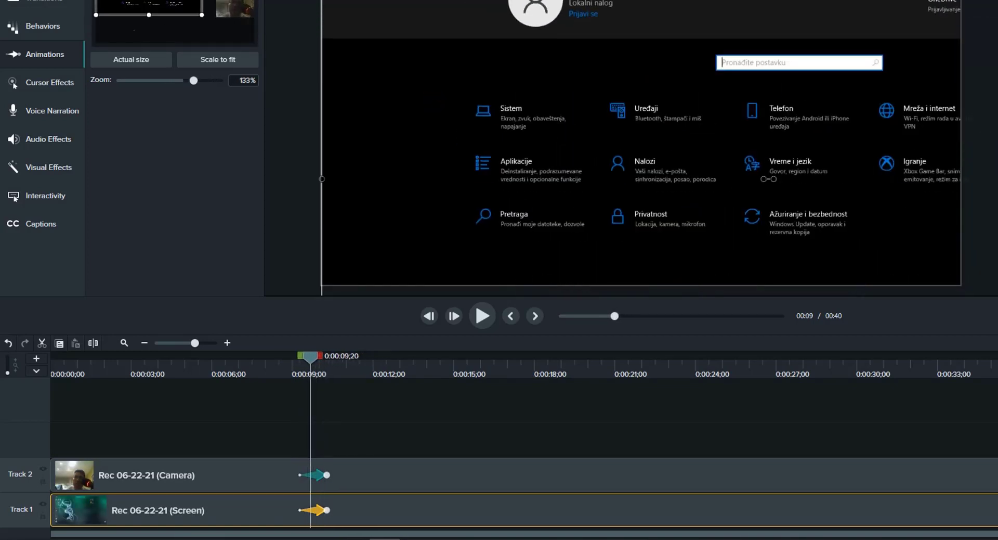
key(period)
key(period)
key(period)
key(period)
key(period)
key(period)
key(period)
key(period)
key(period)
key(period)
key(period)
key(period)
key(period)
key(period)
key(period)
key(period)
key(period)
key(period)
key(period)
key(period)
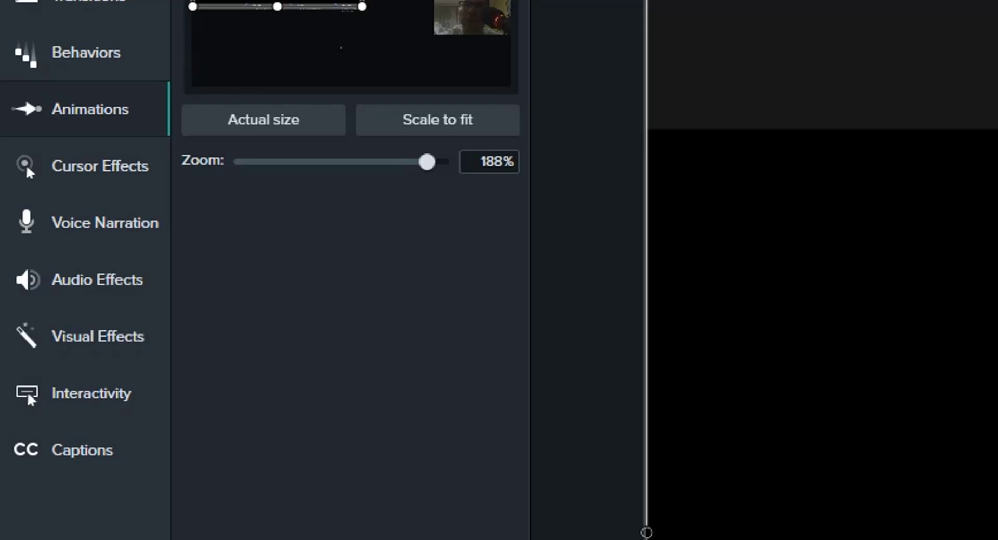
click(437, 119)
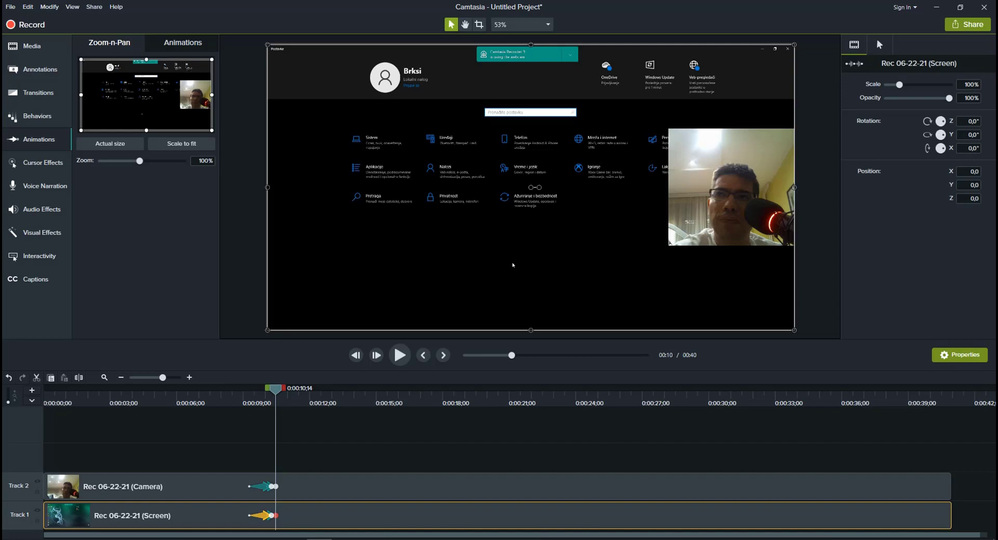
Step through the timeline from about 0:00:09;07 to examine the zoom-in and zoom-out animations.
drag(276, 388, 245, 389)
key(period)
key(period)
key(period)
key(period)
key(period)
key(period)
key(period)
key(period)
key(period)
key(period)
key(period)
key(period)
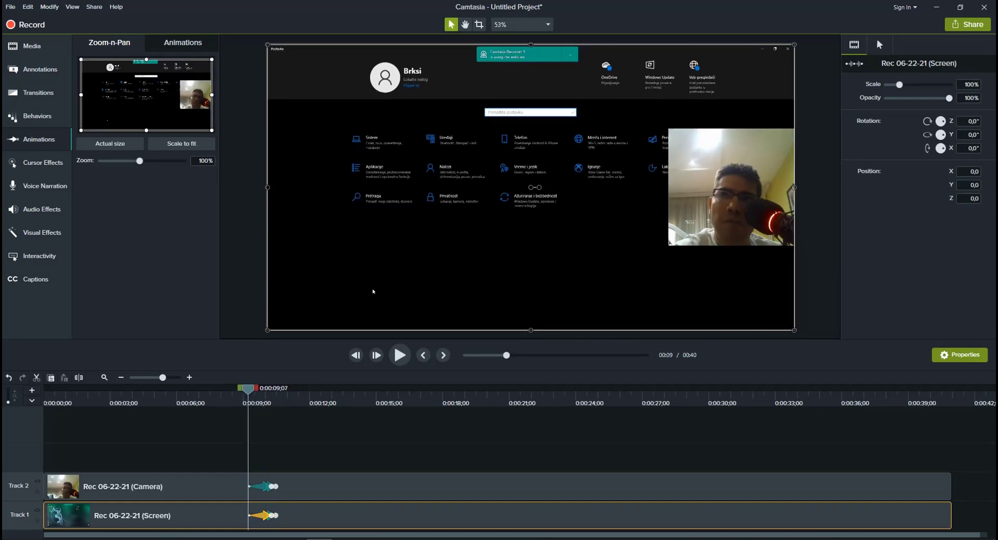
key(period)
key(period)
key(period)
key(period)
key(period)
key(period)
key(period)
key(period)
key(period)
key(period)
key(period)
key(period)
key(period)
key(period)
key(period)
key(period)
key(period)
key(period)
key(period)
key(period)
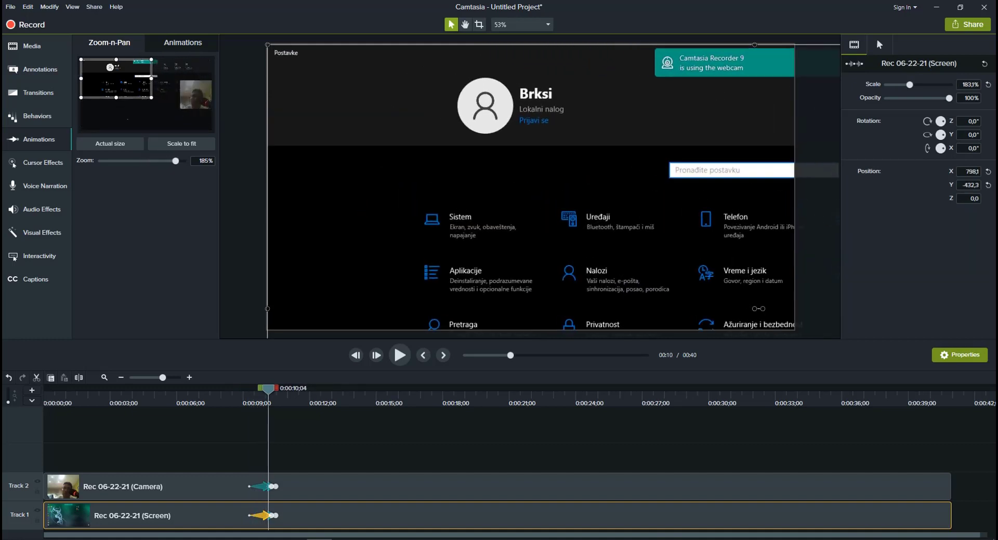
key(period)
key(period)
key(period)
key(period)
key(period)
key(period)
key(period)
key(period)
key(period)
key(period)
key(period)
key(period)
key(period)
key(period)
key(period)
key(period)
key(period)
key(period)
key(period)
key(period)
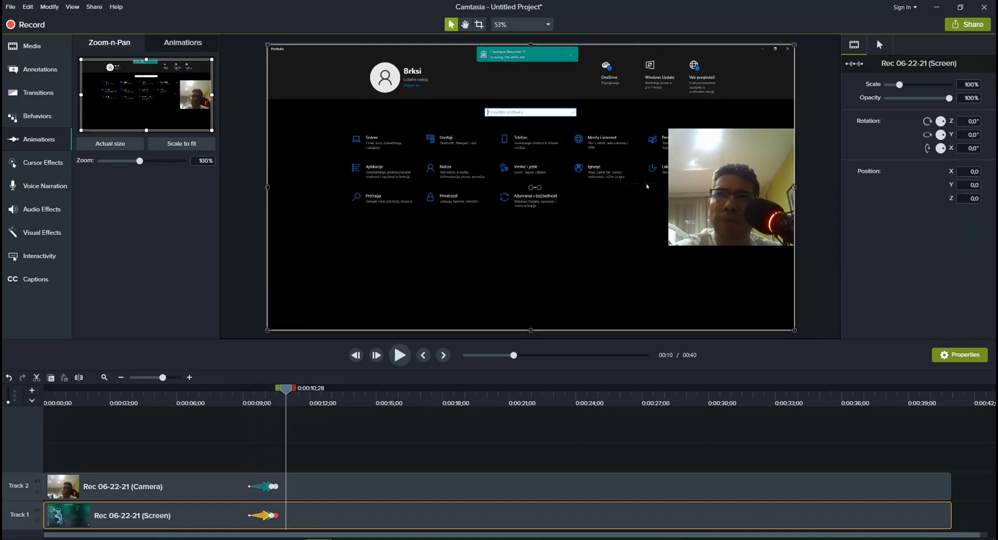
key(period)
key(period)
key(period)
key(period)
key(period)
key(period)
key(period)
key(period)
key(period)
key(period)
key(period)
key(period)
key(period)
key(period)
key(period)
key(period)
key(period)
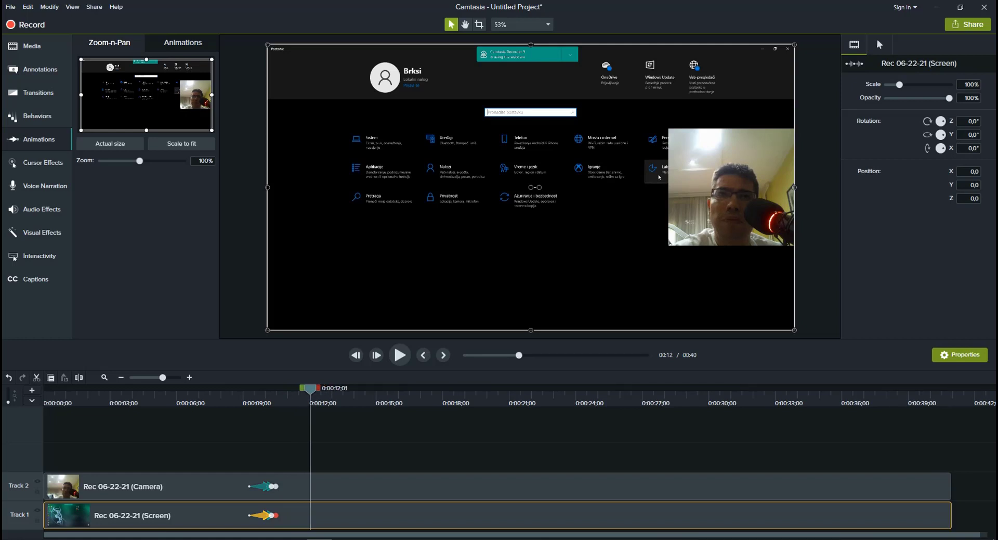
key(comma)
key(comma)
key(comma)
key(comma)
key(comma)
key(comma)
key(comma)
key(comma)
key(comma)
key(comma)
key(comma)
key(comma)
key(comma)
key(comma)
key(comma)
key(comma)
key(comma)
key(comma)
key(comma)
key(comma)
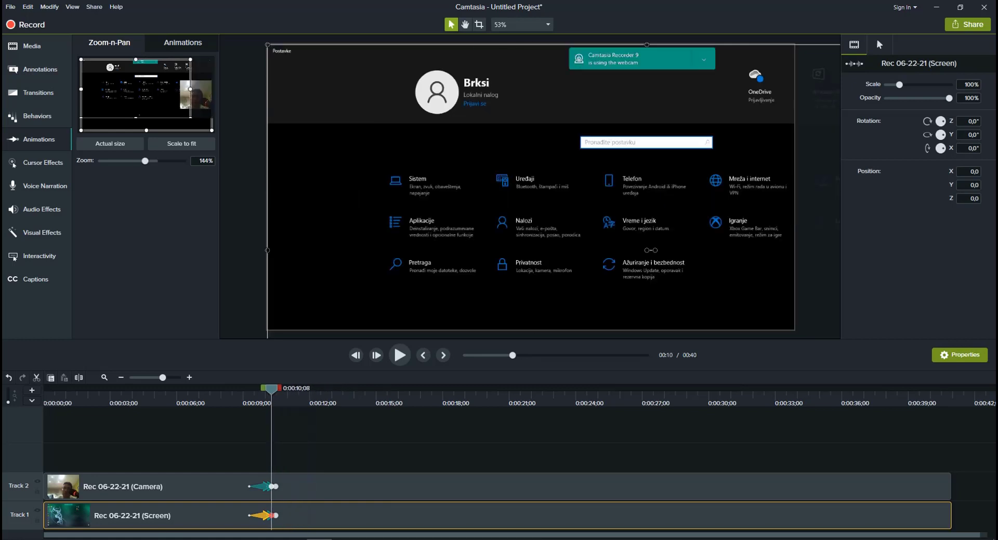
Cut the section from the start to 0:00:09;08 out of both tracks and play back the new beginning.
key(comma)
key(comma)
key(comma)
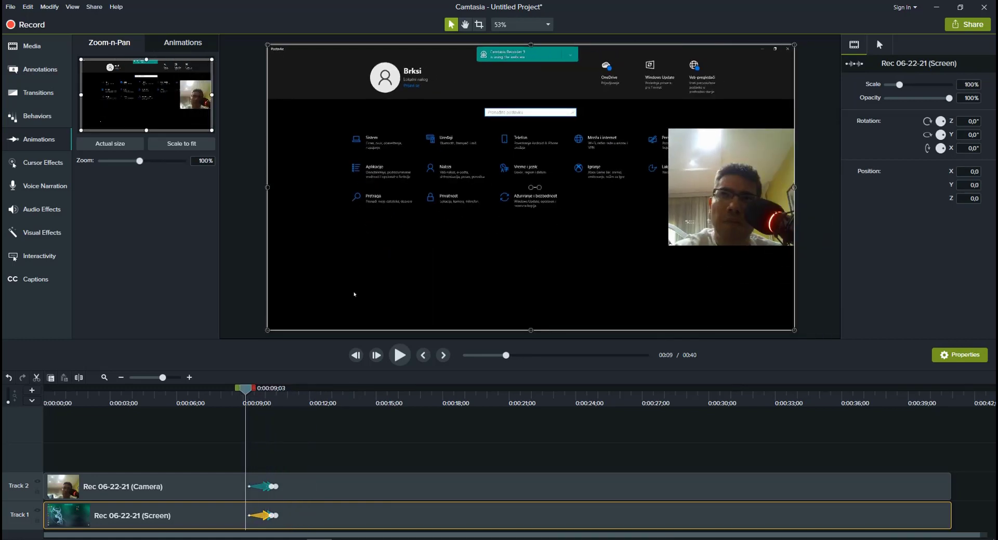
key(ctrl+Home)
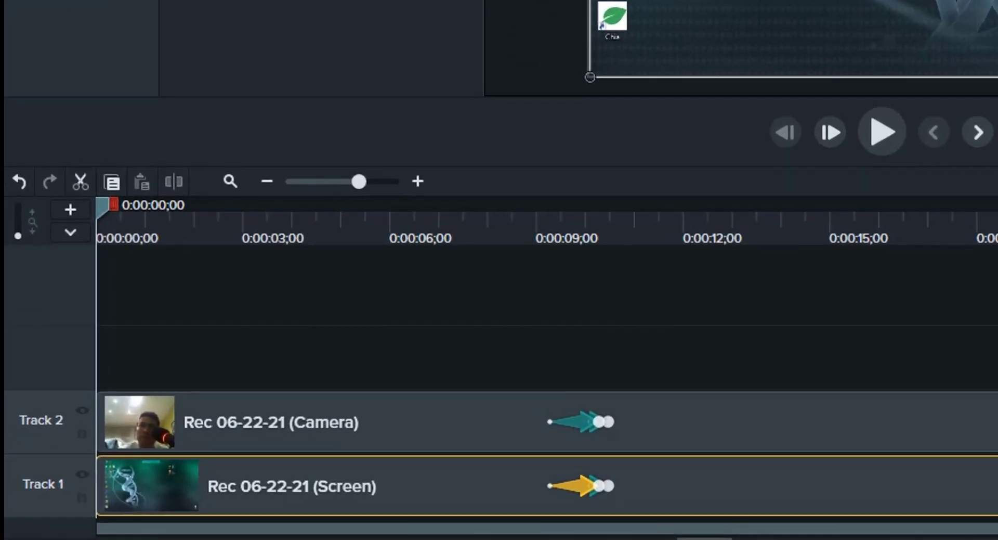
drag(114, 204, 567, 204)
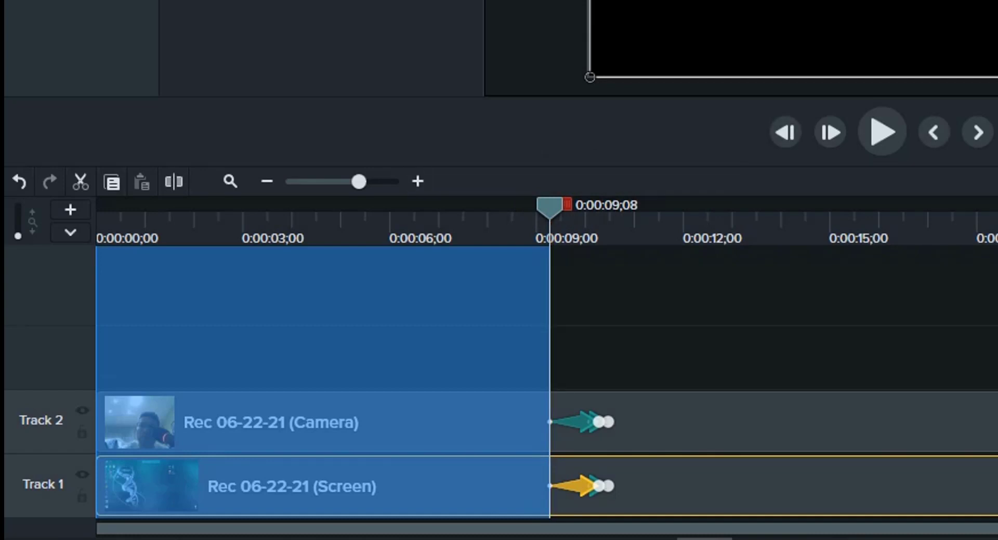
click(79, 181)
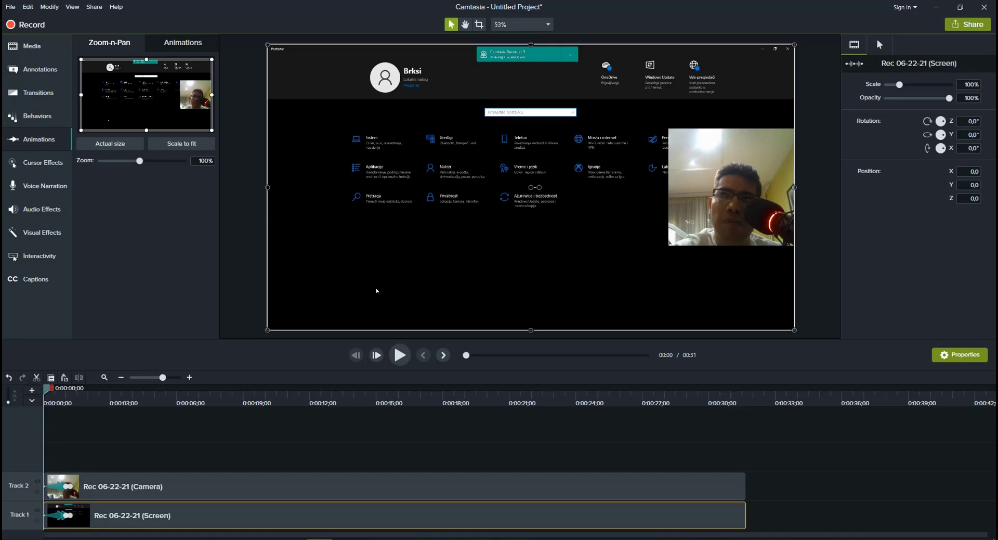
key(space)
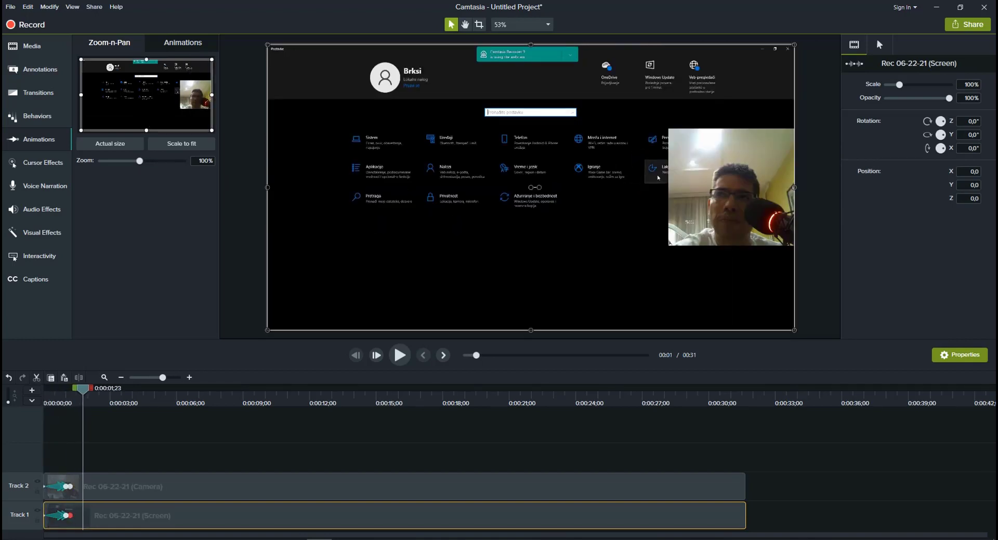
drag(82, 389, 50, 389)
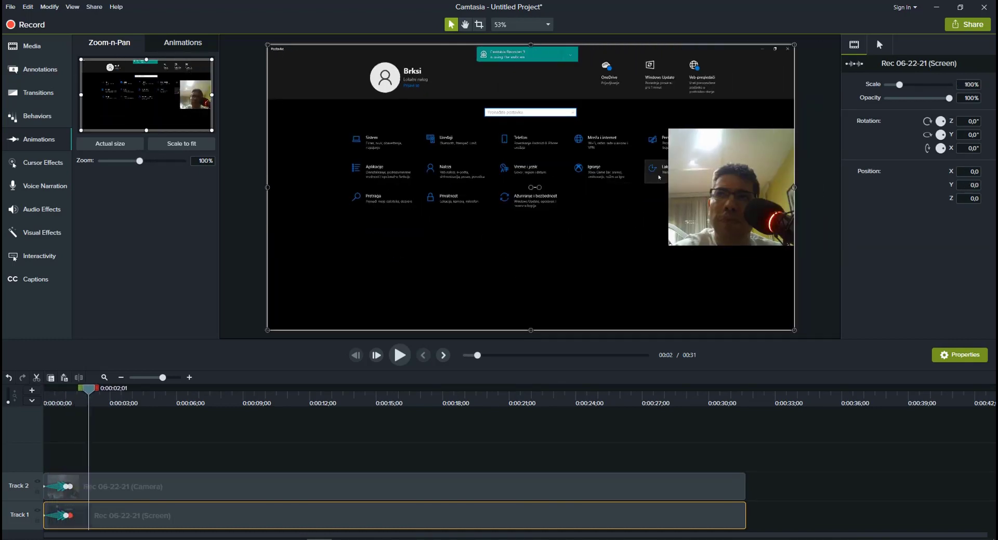
drag(88, 388, 44, 389)
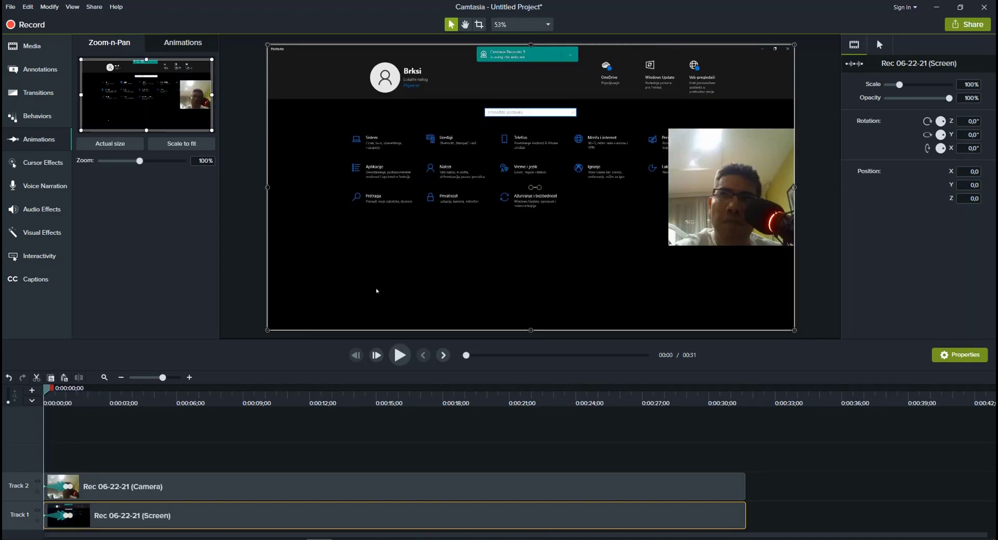
Split both the camera and screen clips at 0:00:02;22.
key(ctrl+c)
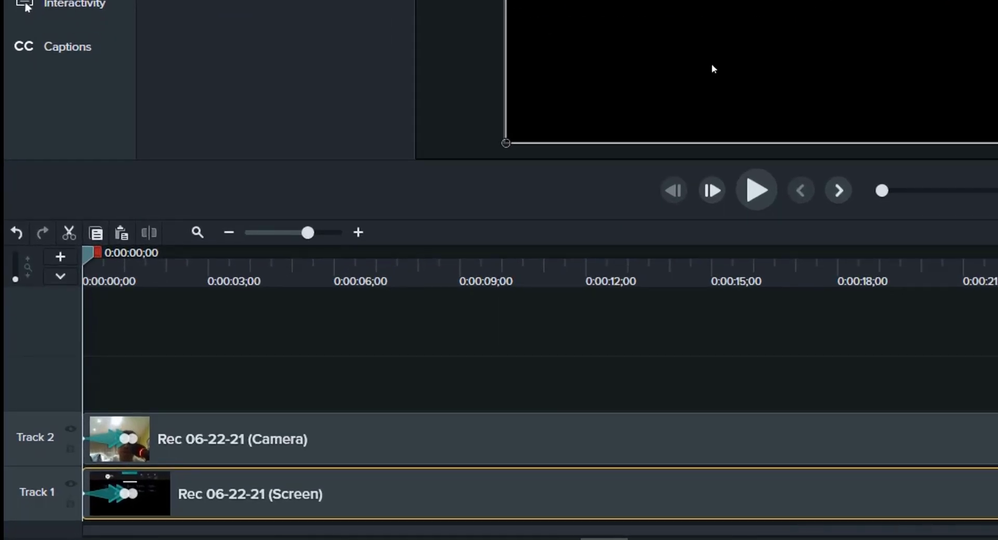
ctrl+click(273, 439)
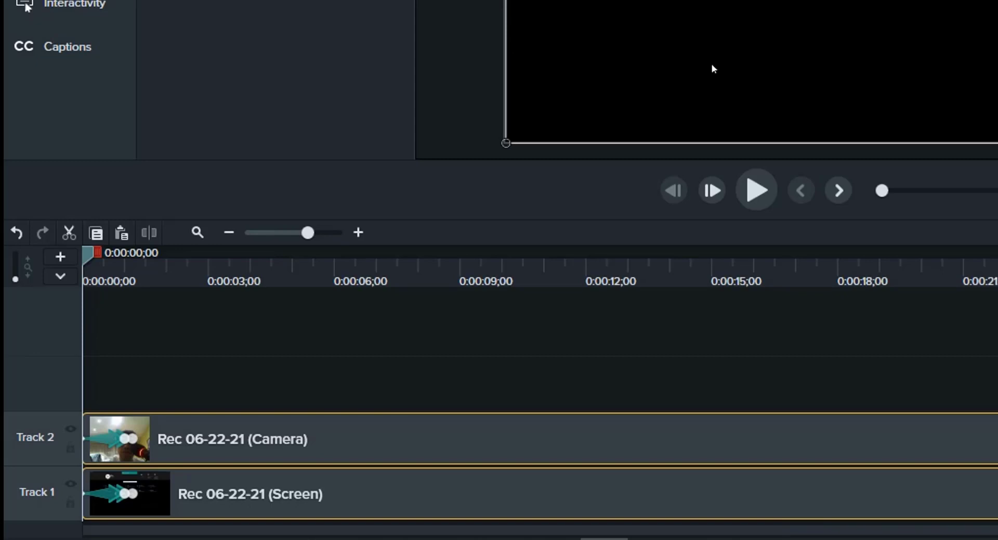
key(space)
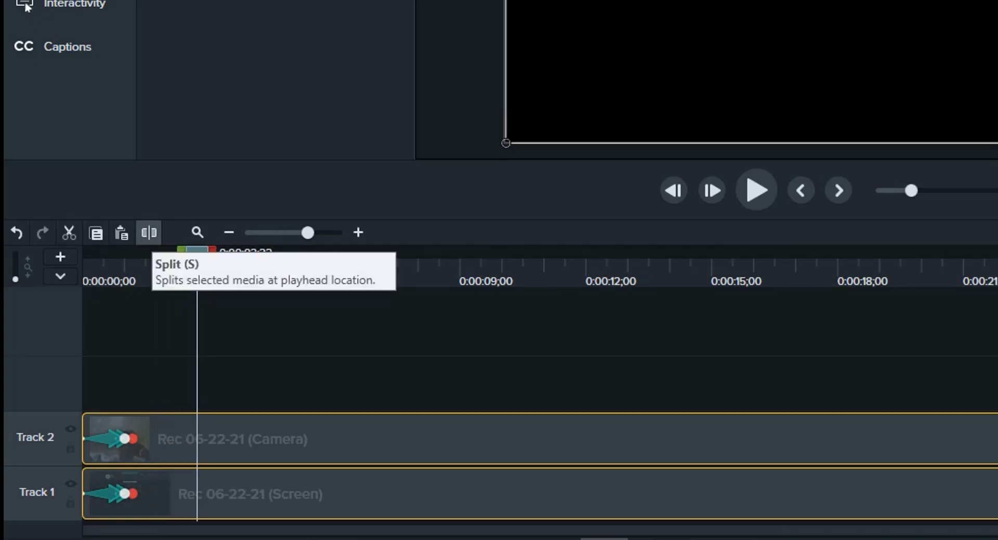
key(s)
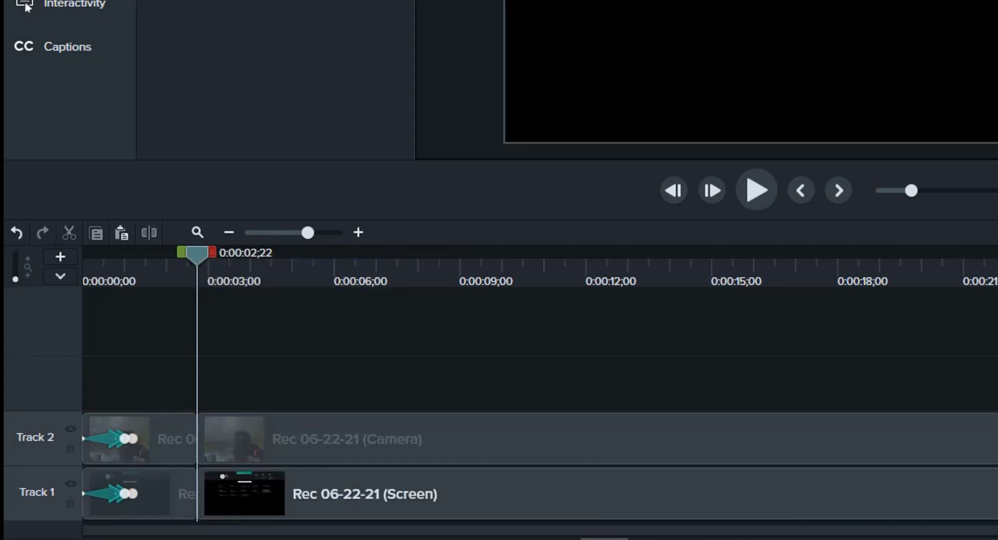
Move the later camera and screen clips together to start at about 0:00:05, leaving a gap after the first pieces.
click(347, 438)
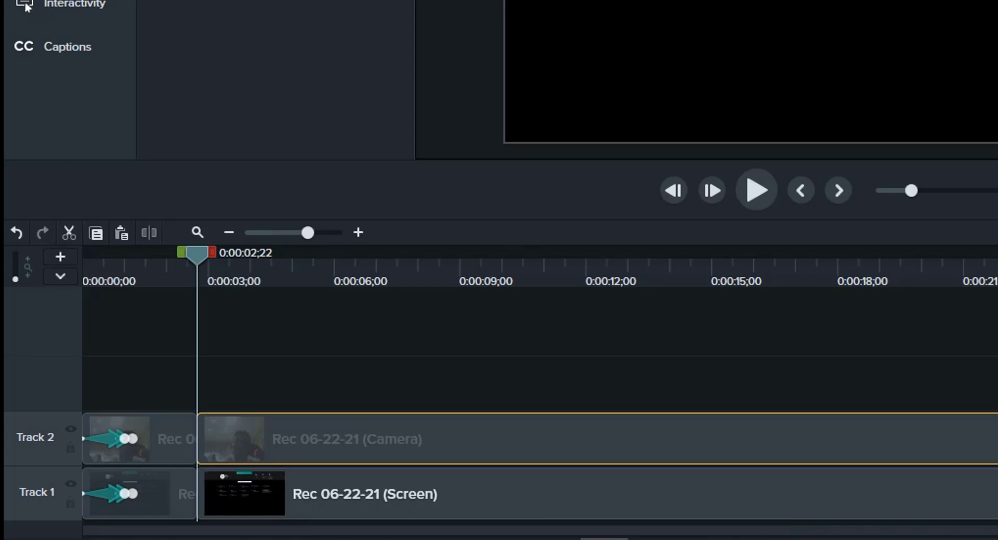
ctrl+click(365, 494)
drag(365, 493, 466, 493)
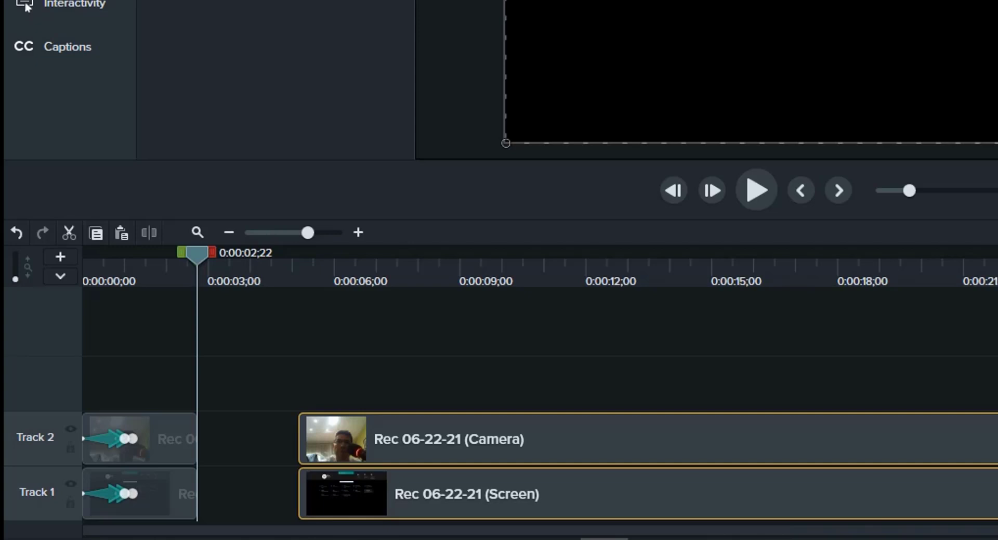
Split the moved camera and screen clips at 0:00:07;15 and again at 0:00:11;07.
drag(197, 254, 288, 254)
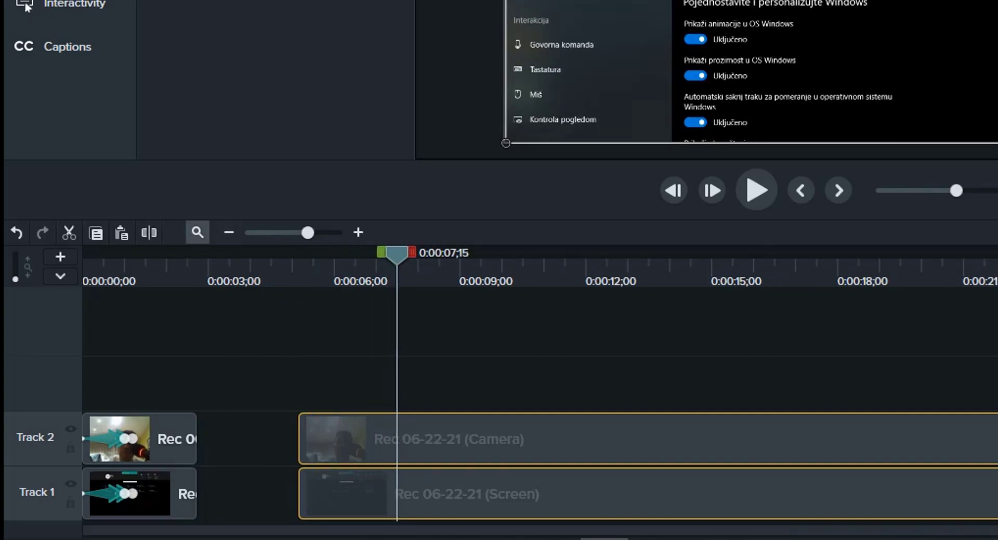
click(148, 232)
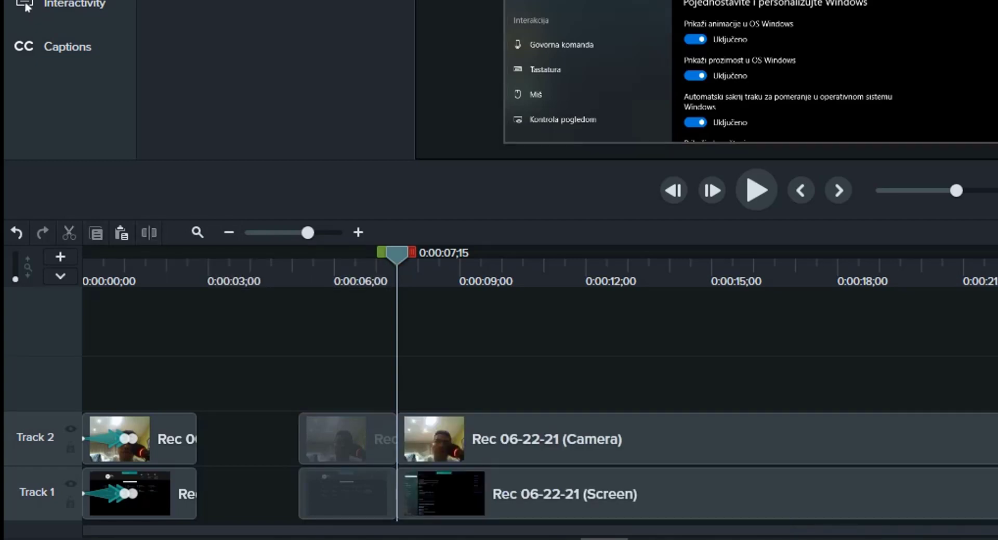
drag(397, 254, 553, 254)
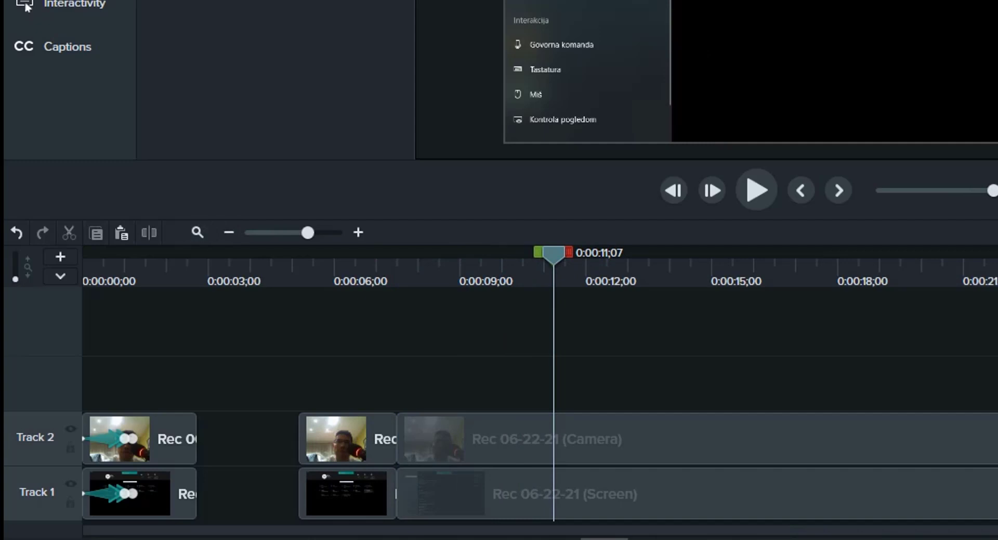
click(564, 434)
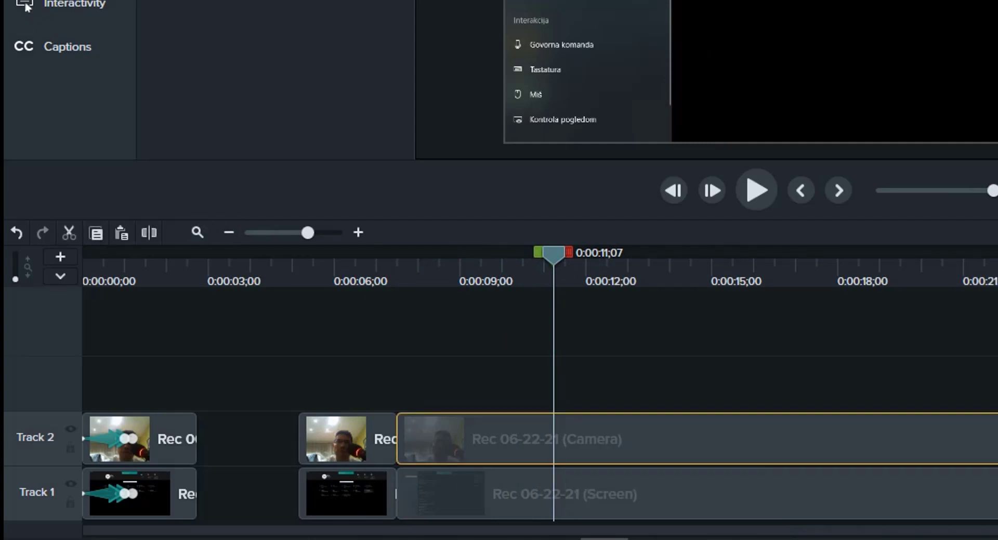
ctrl+click(564, 491)
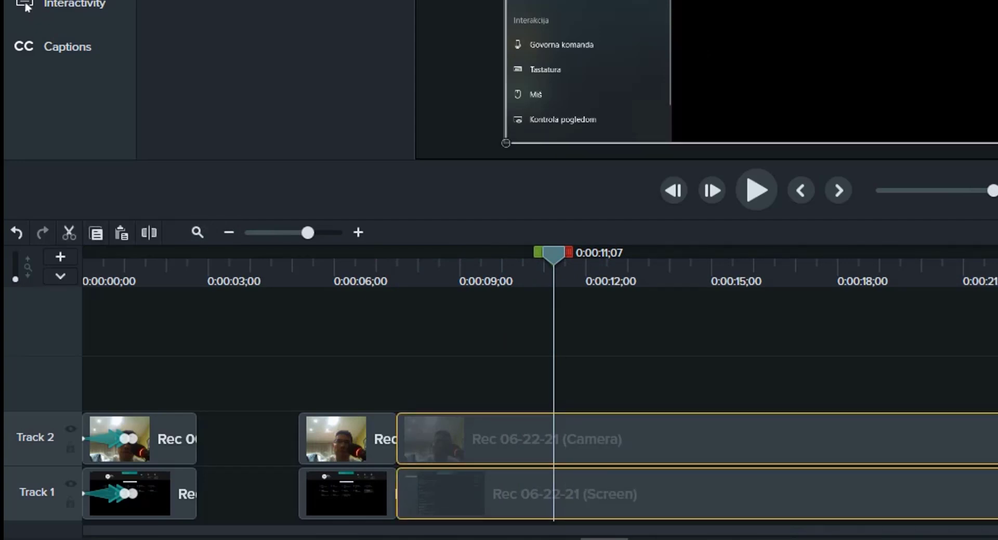
key(s)
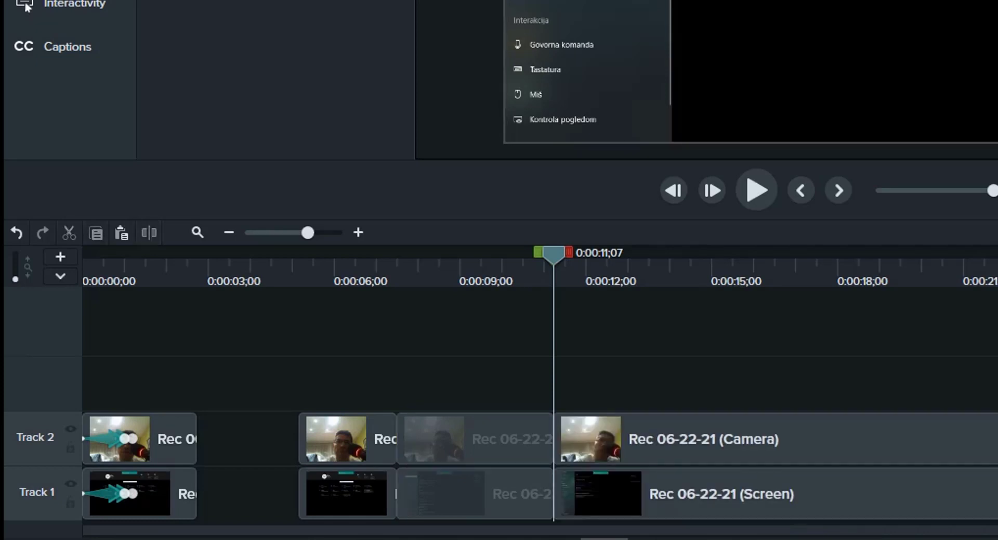
Move the four middle clip pieces on both tracks earlier, so they start at about 0:00:03;28.
click(475, 436)
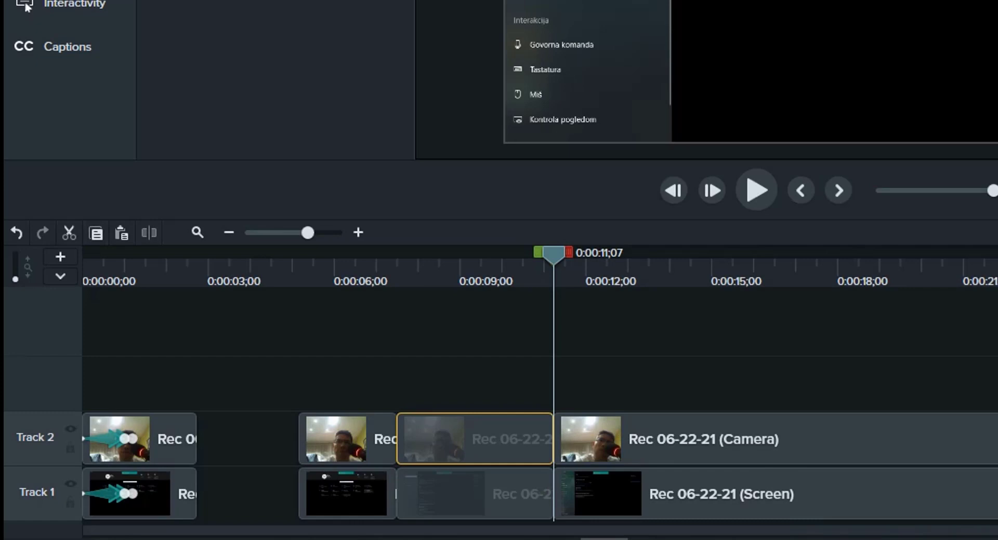
ctrl+click(475, 492)
ctrl+click(360, 441)
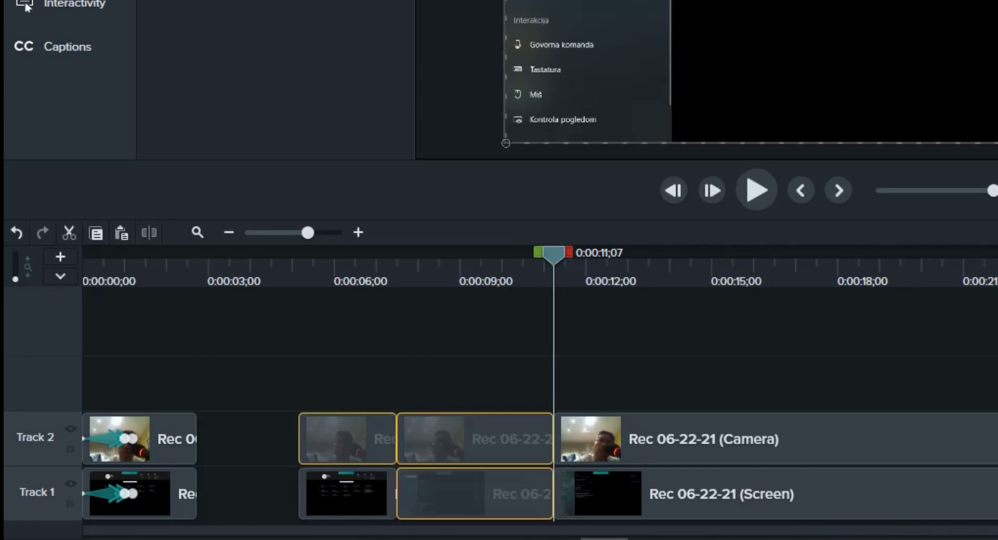
ctrl+click(347, 493)
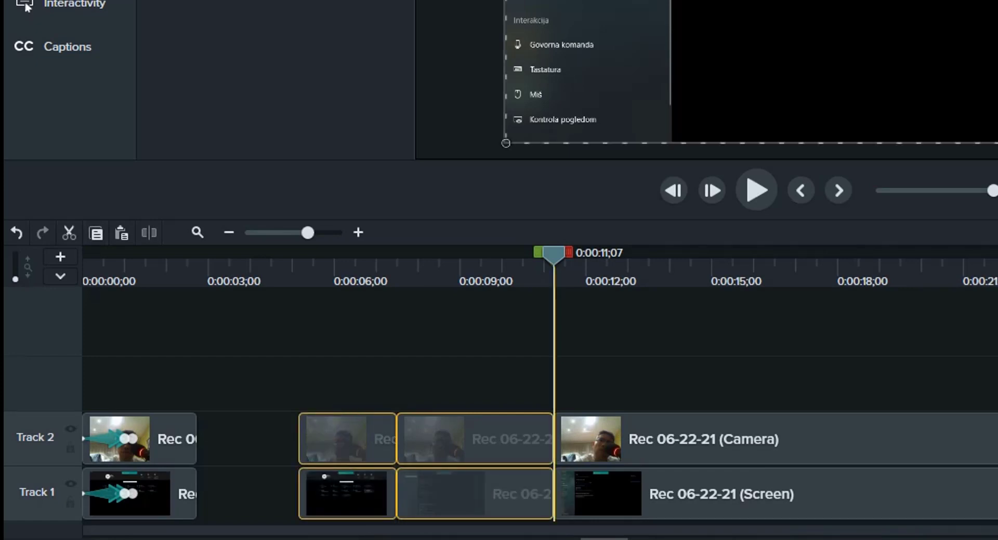
drag(347, 493, 294, 493)
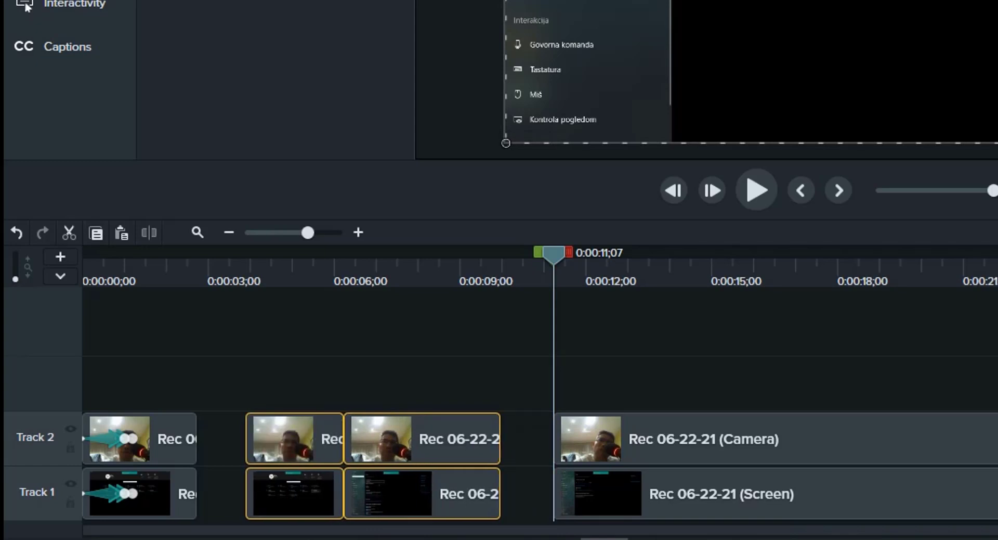
Apply the Clip Speed effect to the four middle clip pieces and show its settings on the camera pieces.
drag(553, 254, 247, 253)
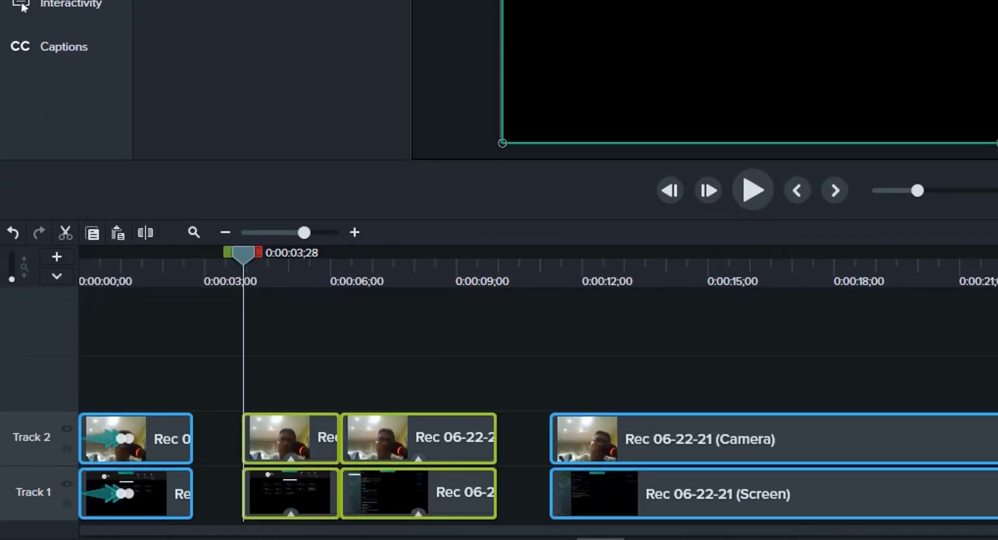
drag(272, 1, 343, 459)
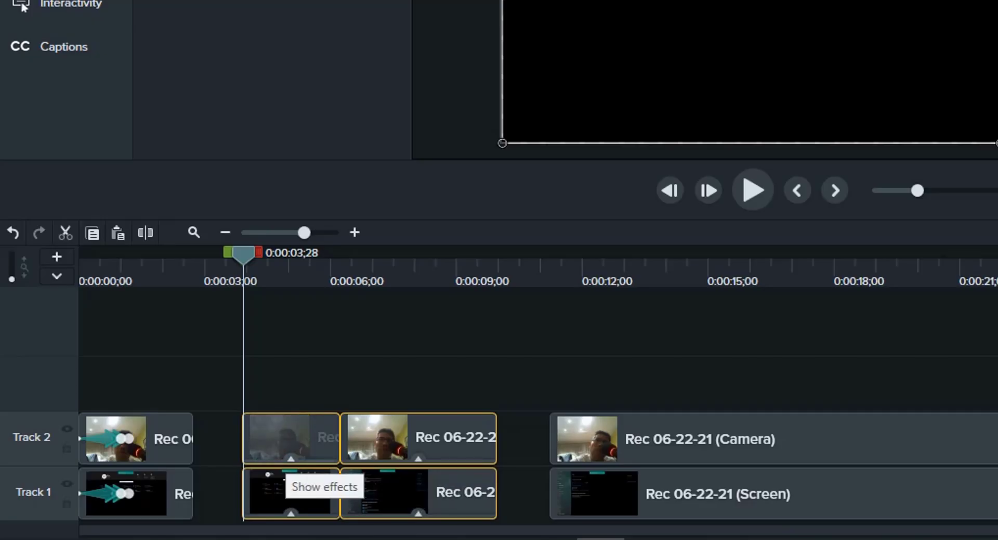
click(292, 457)
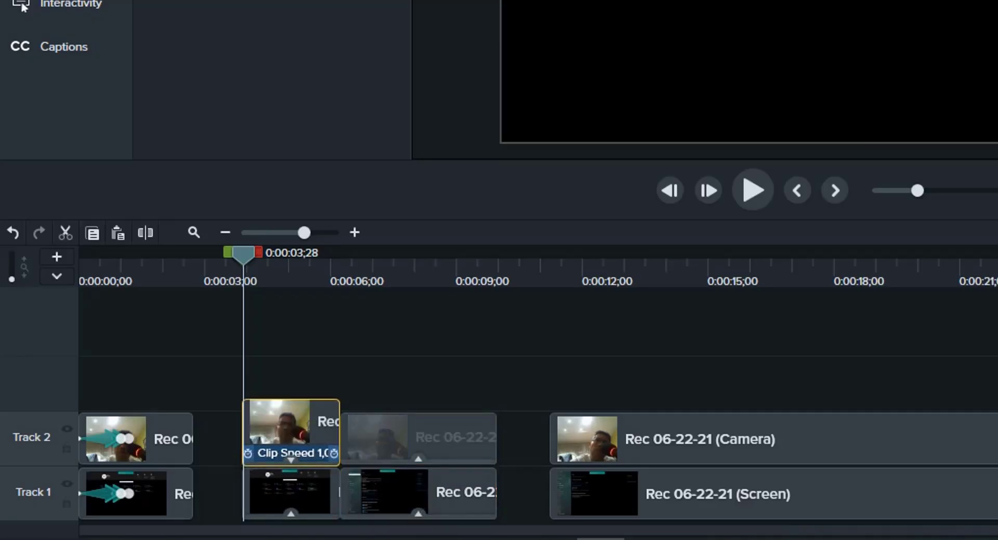
click(419, 458)
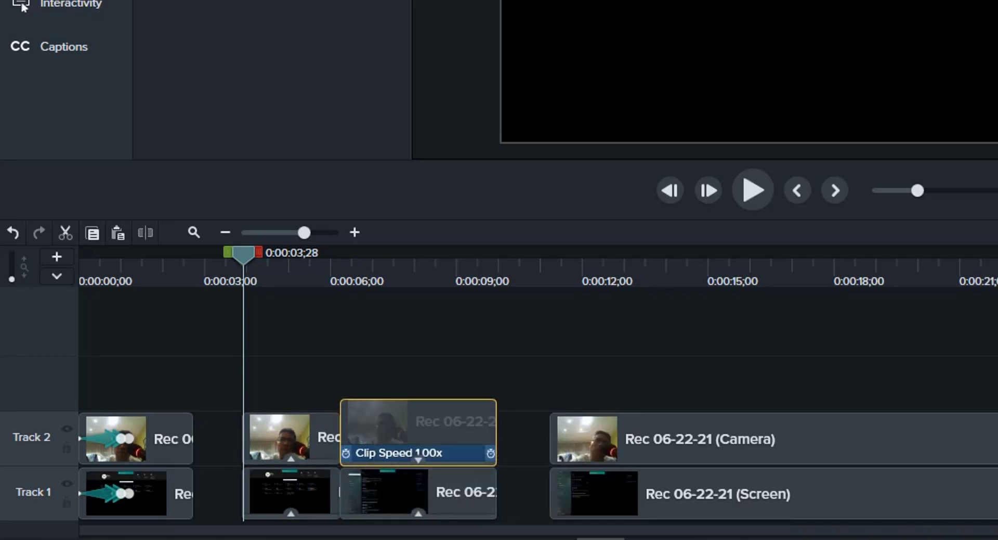
click(417, 459)
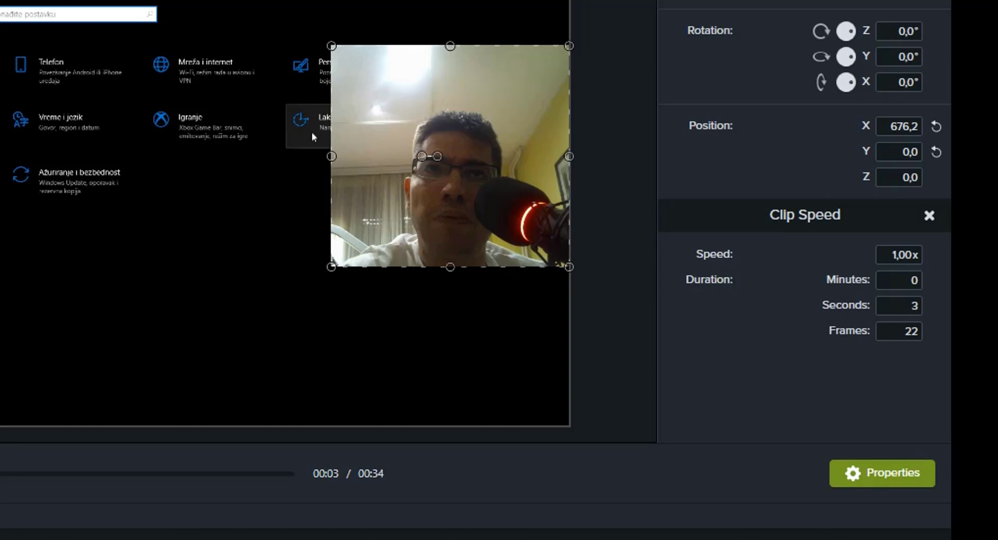
Raise the speed of the four middle pieces by four increments and move them directly against the first clips.
key(ctrl+a)
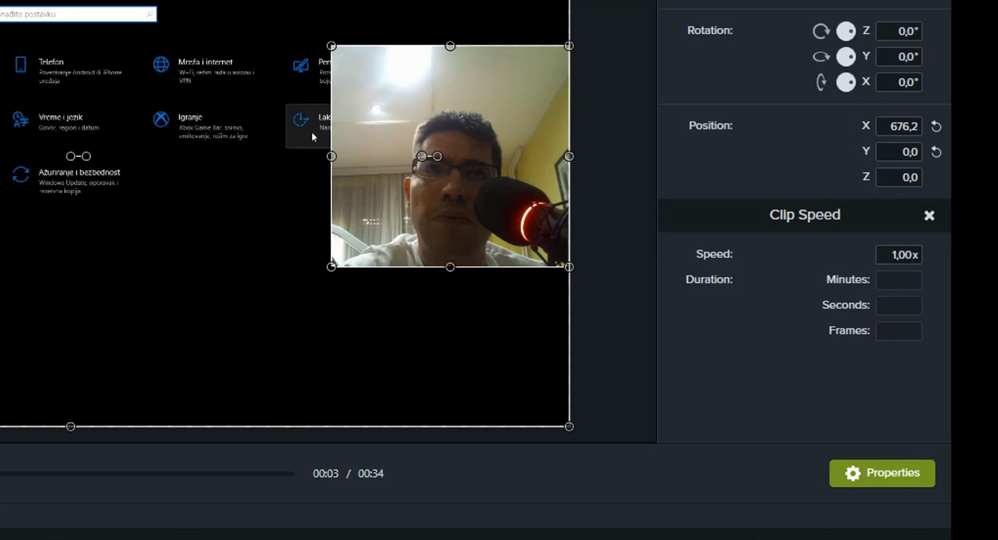
click(898, 254)
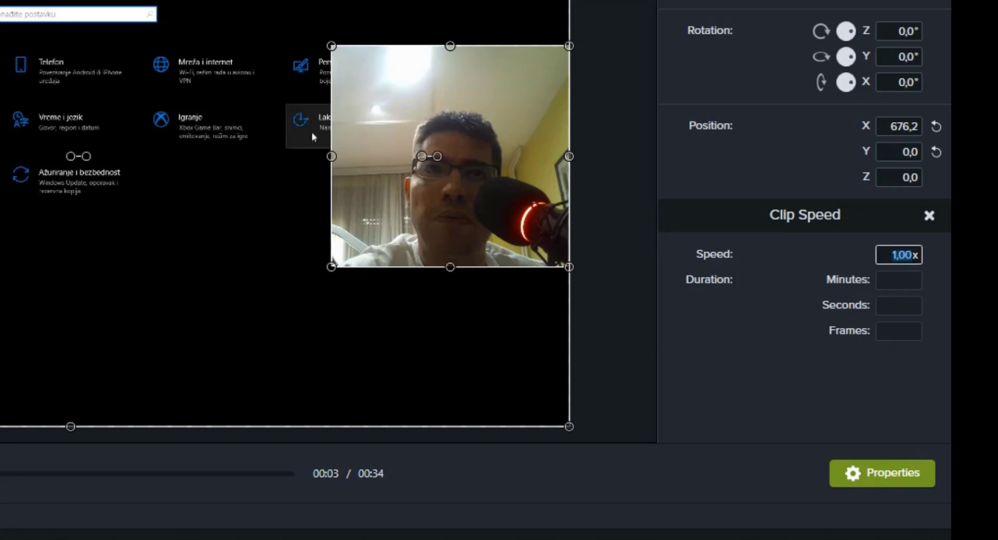
key(Up)
key(Up)
key(Up)
key(Up)
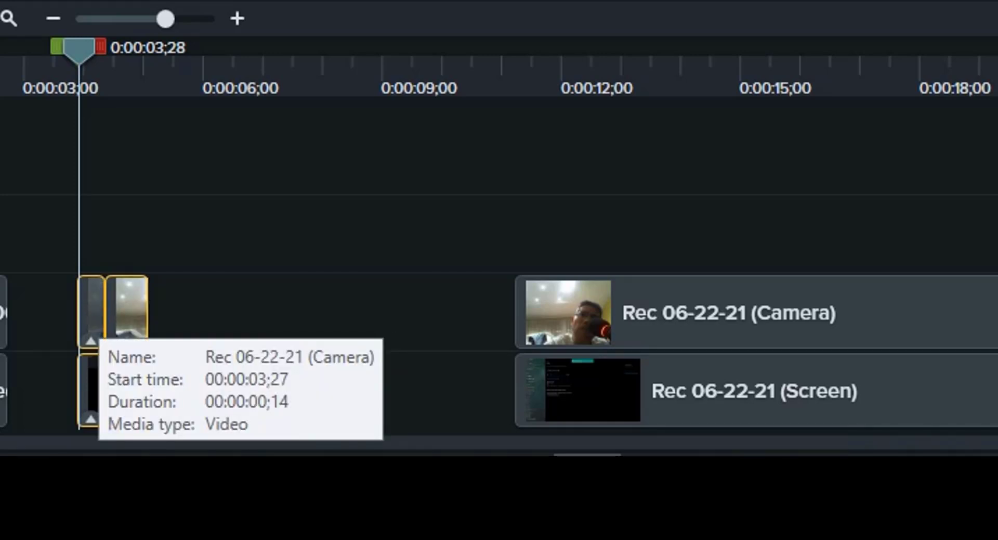
drag(97, 317, 21, 327)
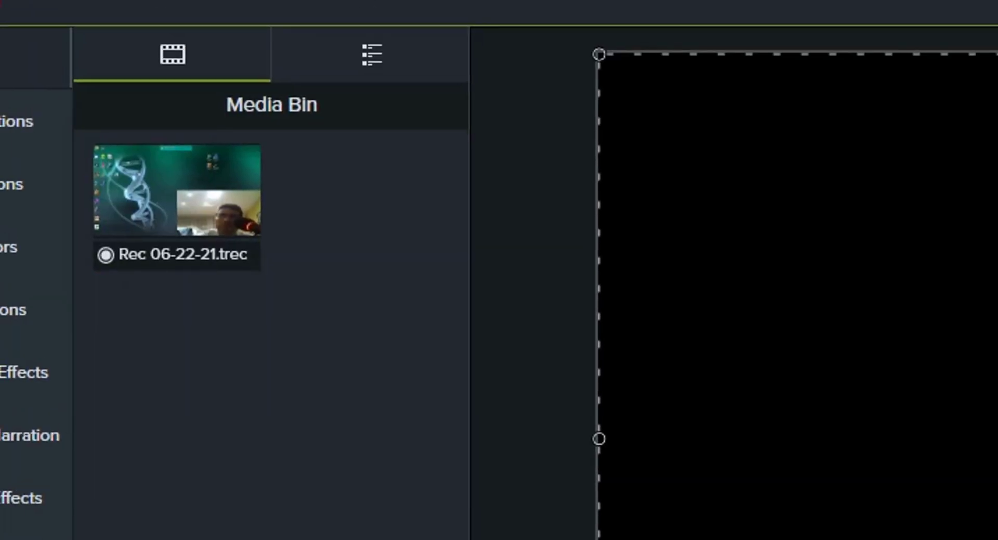
Import the video Spica 3.mp4 into the media bin and add it to the timeline at 0:00:03;28.
right_click(391, 387)
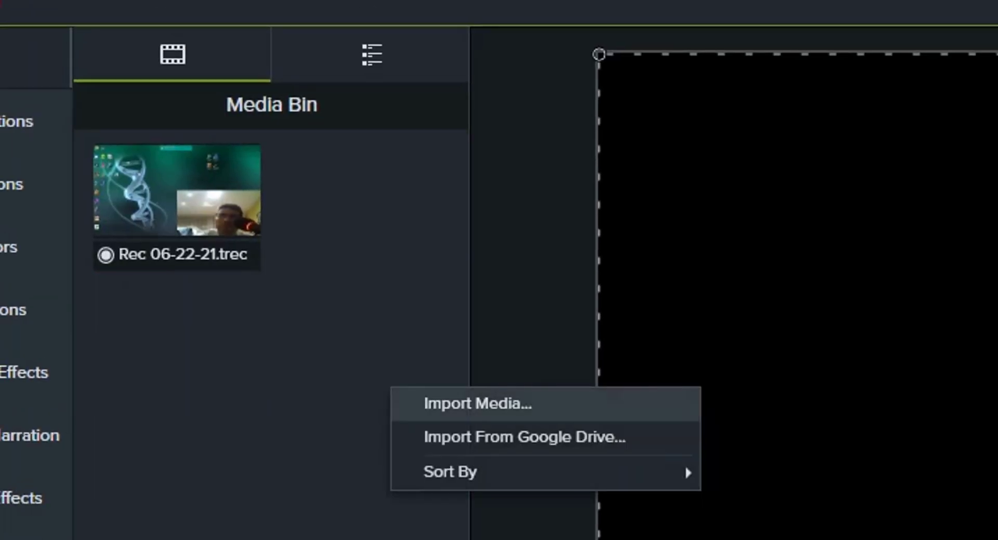
click(478, 404)
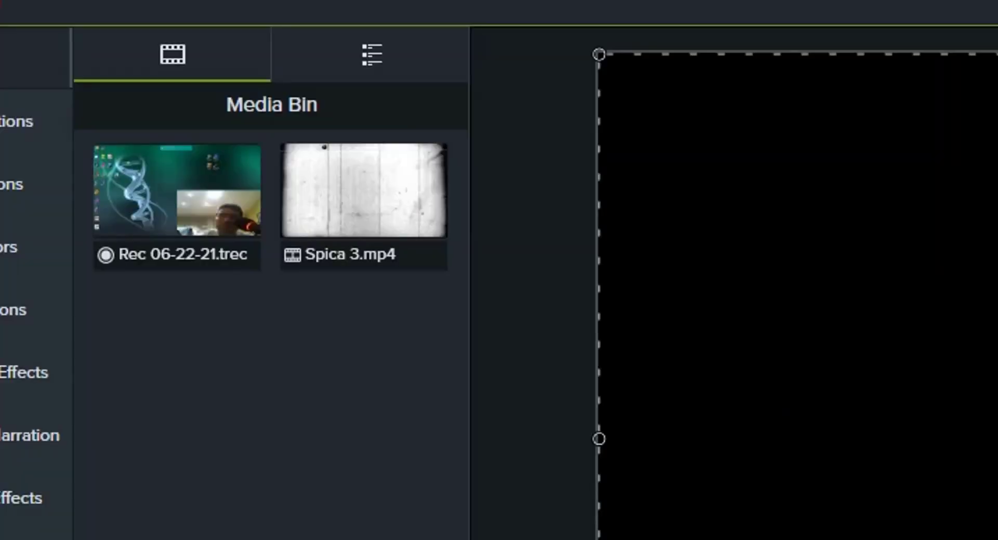
right_click(359, 243)
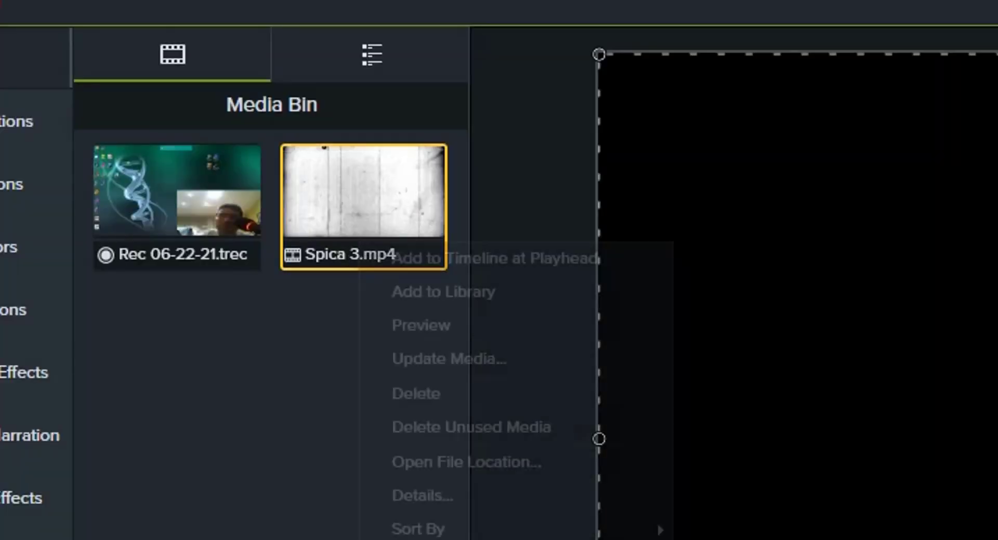
click(494, 258)
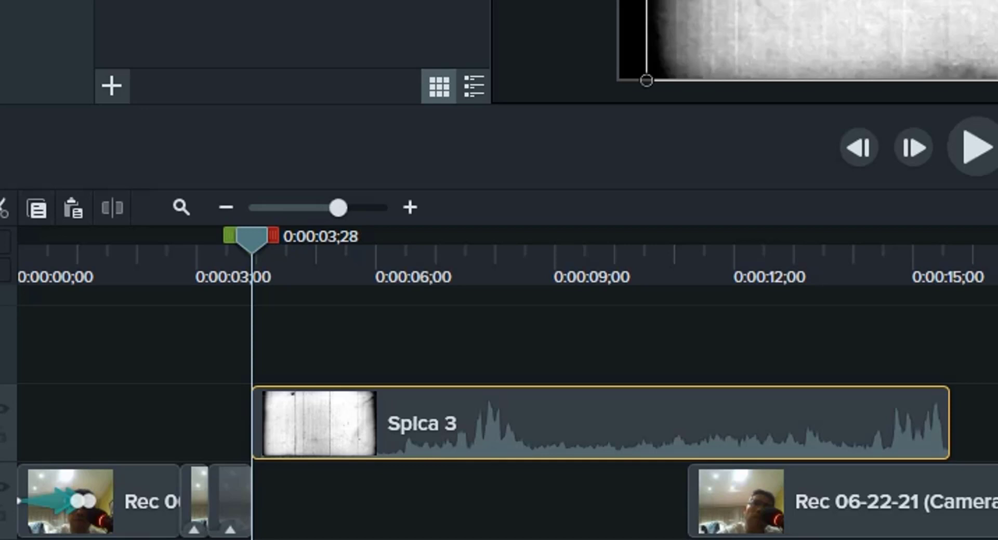
Remove the Spica 3 clip from the timeline and move the last camera and screen clips to start at 0:00:03;28.
right_click(937, 405)
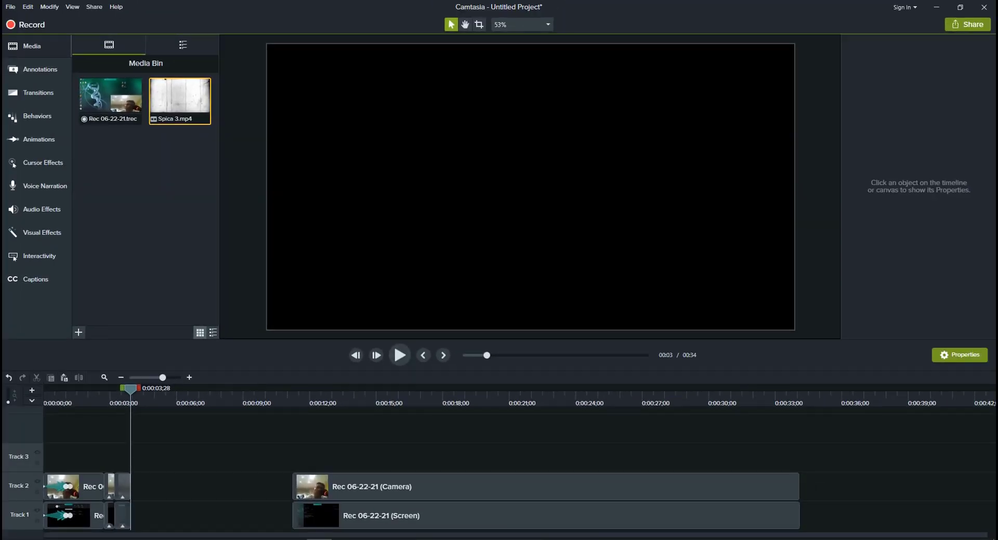
click(545, 486)
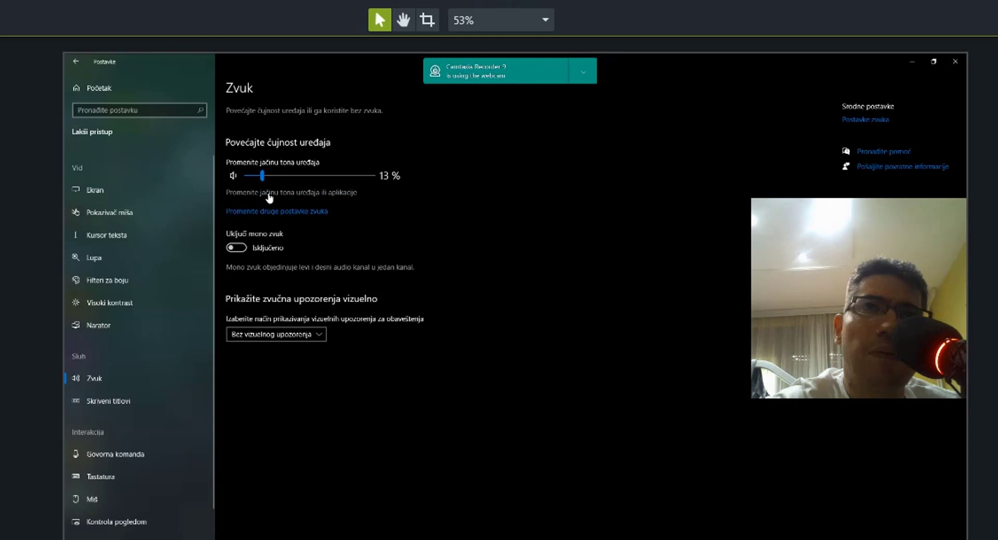
key(space)
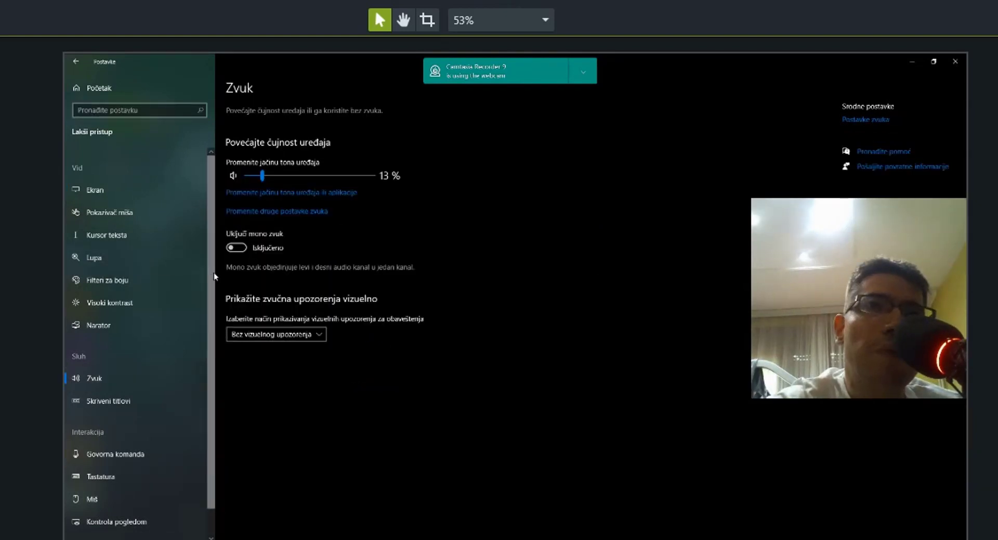
key(space)
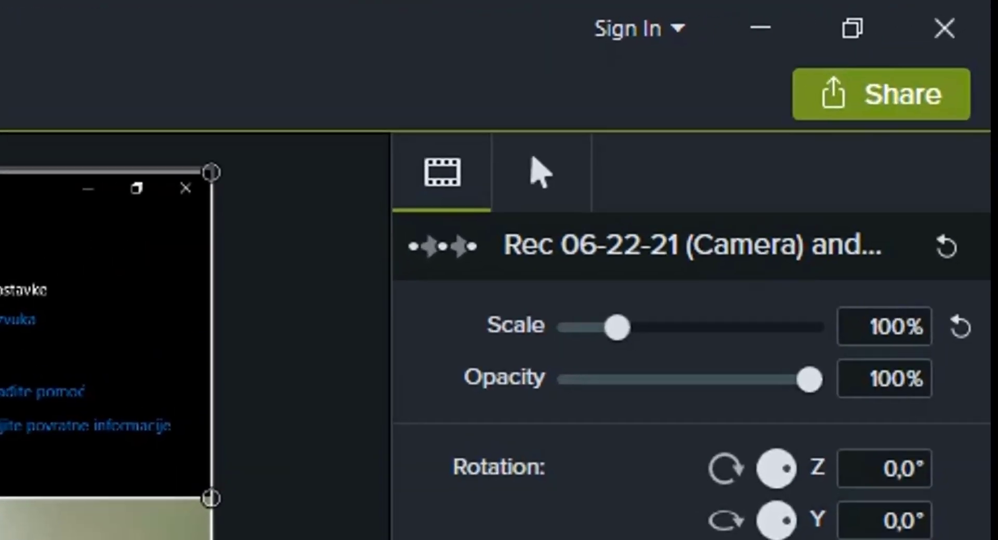
Start producing the project as a local file with the MP4 only (up to 1080p) preset.
click(968, 24)
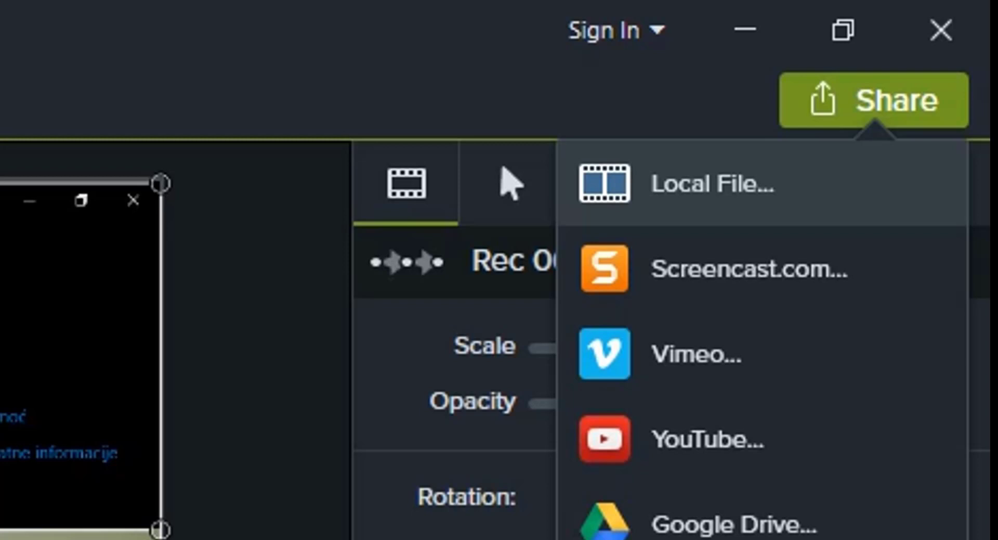
click(712, 183)
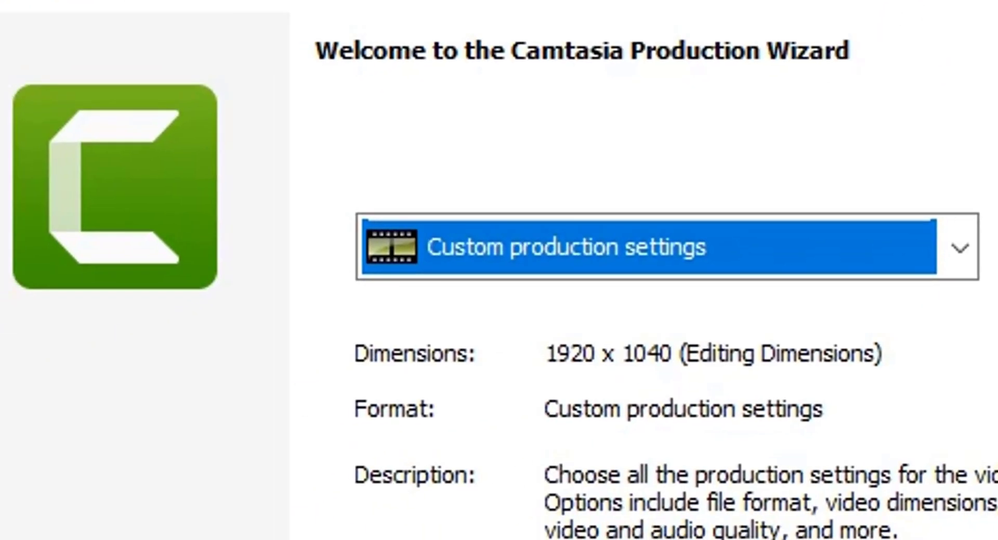
key(alt+Down)
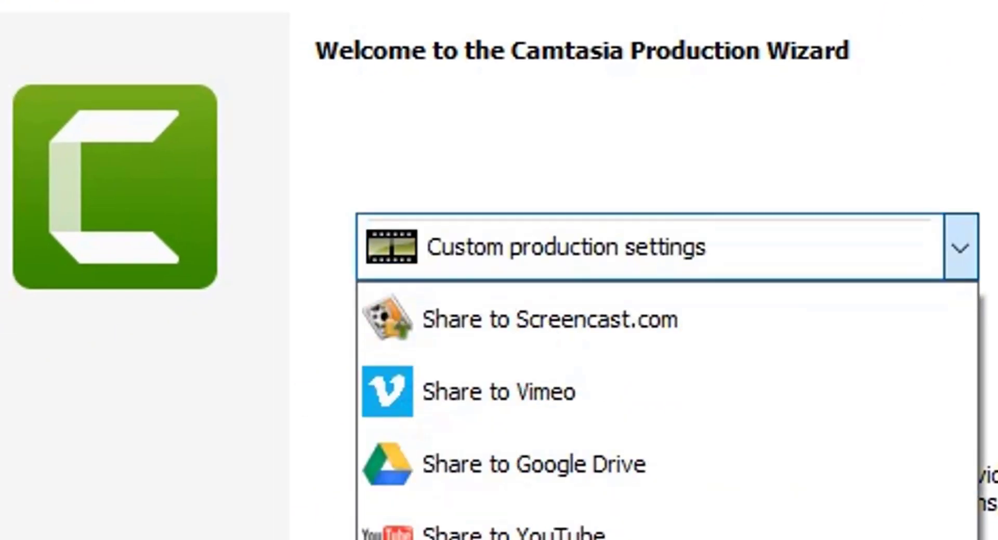
key(Down)
key(Down)
key(Down)
key(Down)
key(Down)
key(Down)
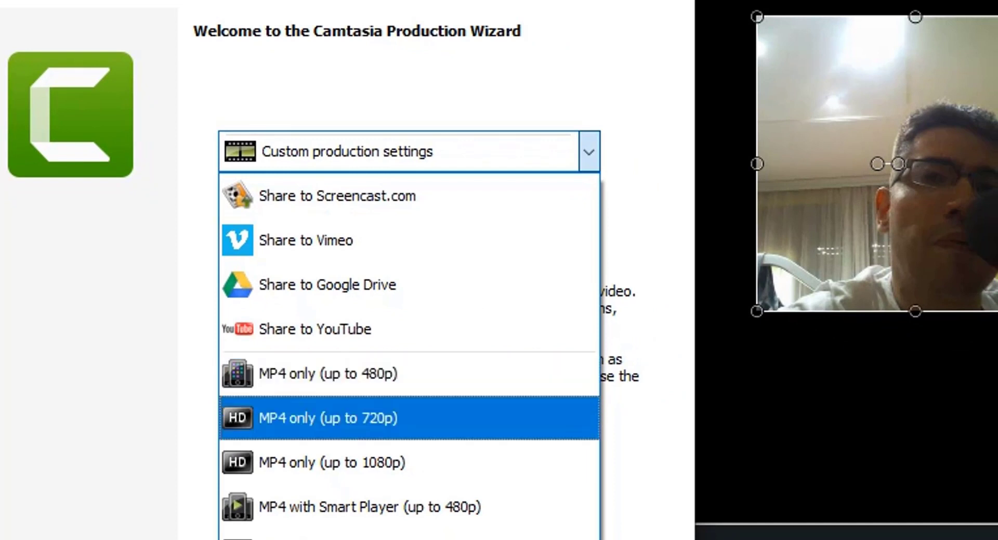
key(Down)
key(Return)
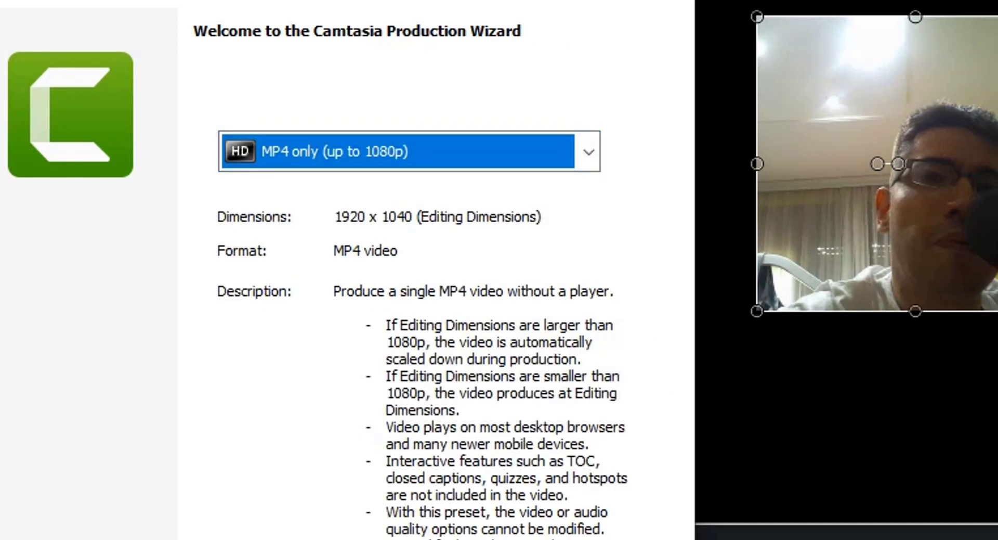
Produce the video with the production name Untitled Project in the Camtasia Studio\Untitled folder.
key(Tab)
key(Return)
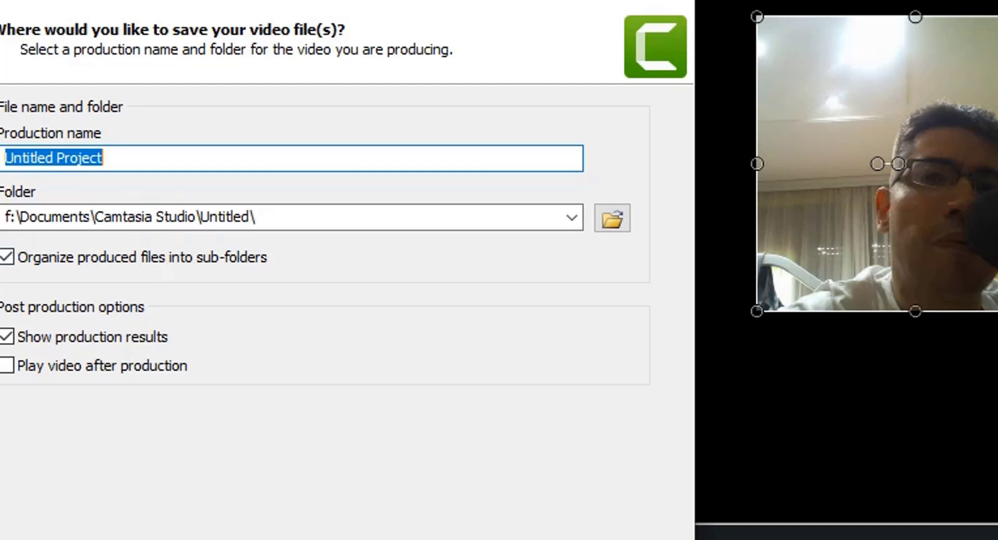
key(Return)
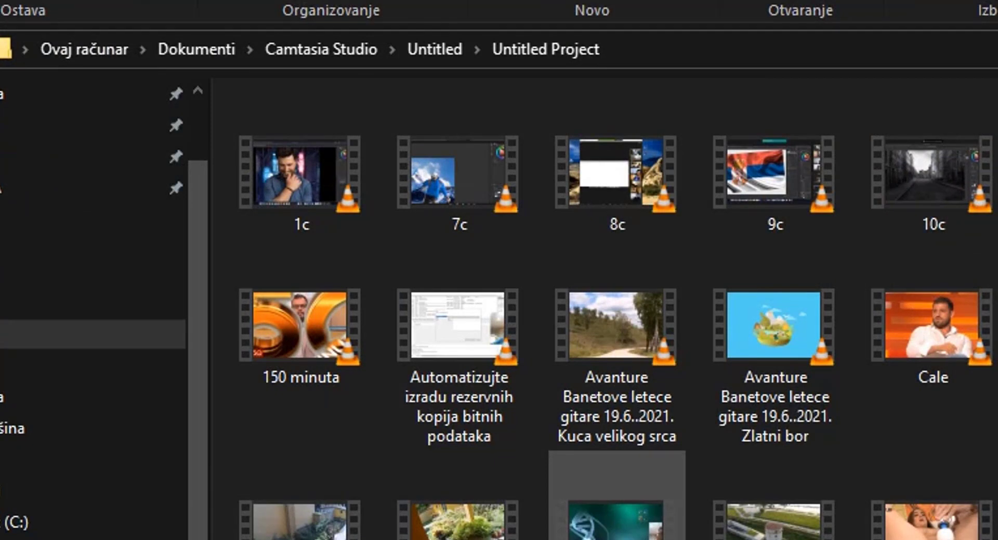
Play the produced Untitled Project video from its output folder, then close the player and the folder.
click(300, 520)
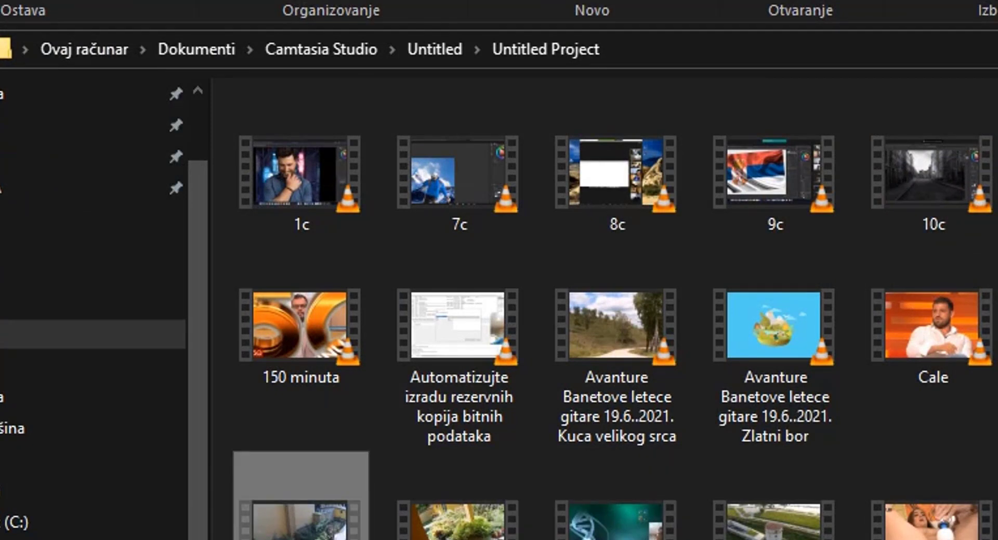
scroll(301, 493, down, 5)
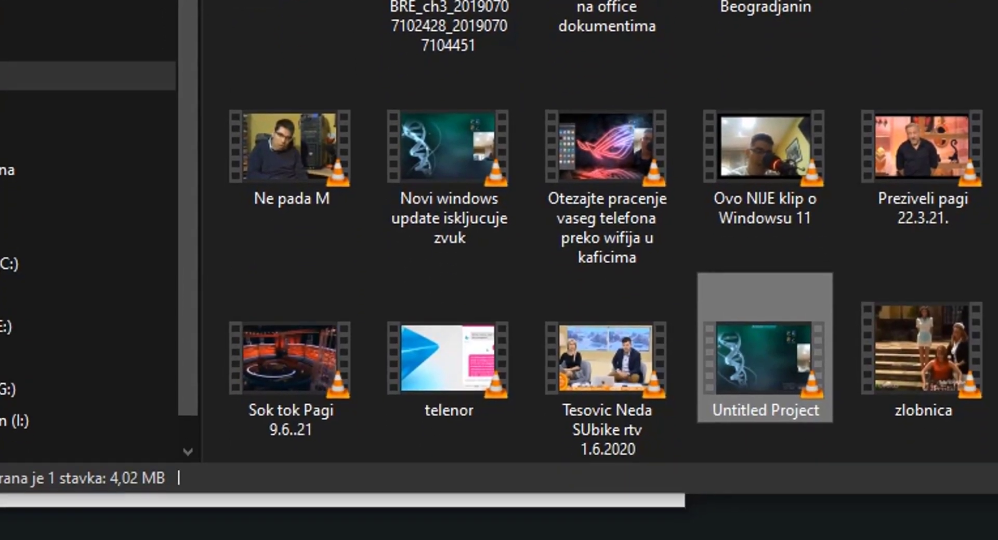
key(Return)
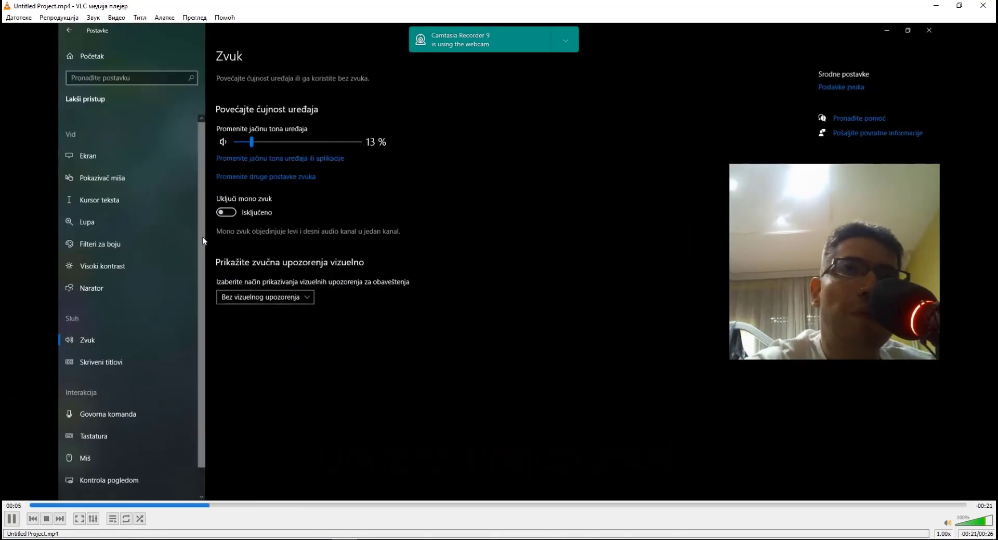
click(983, 6)
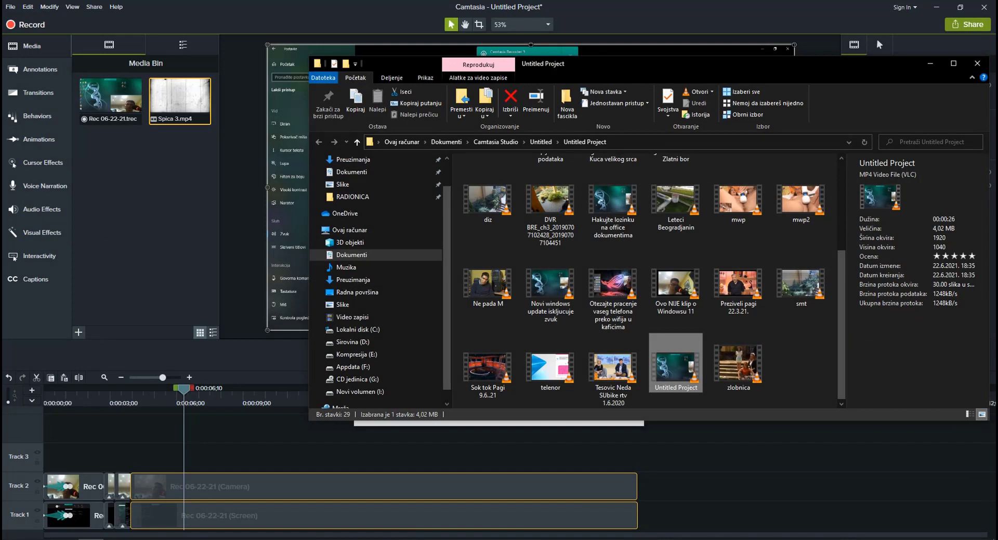
click(977, 62)
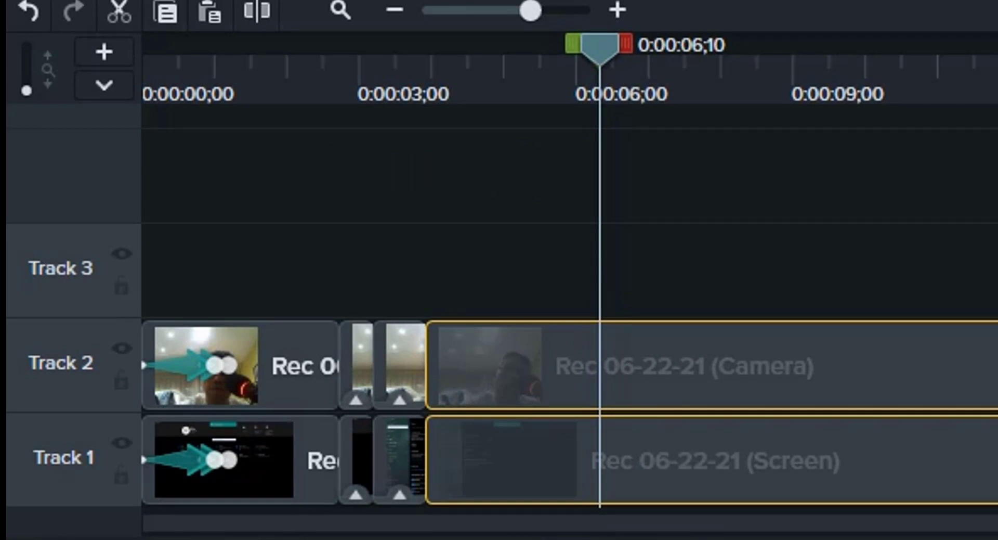
Turn Track 3 off and on again, and move the playhead back to 0:00:03;22.
click(122, 254)
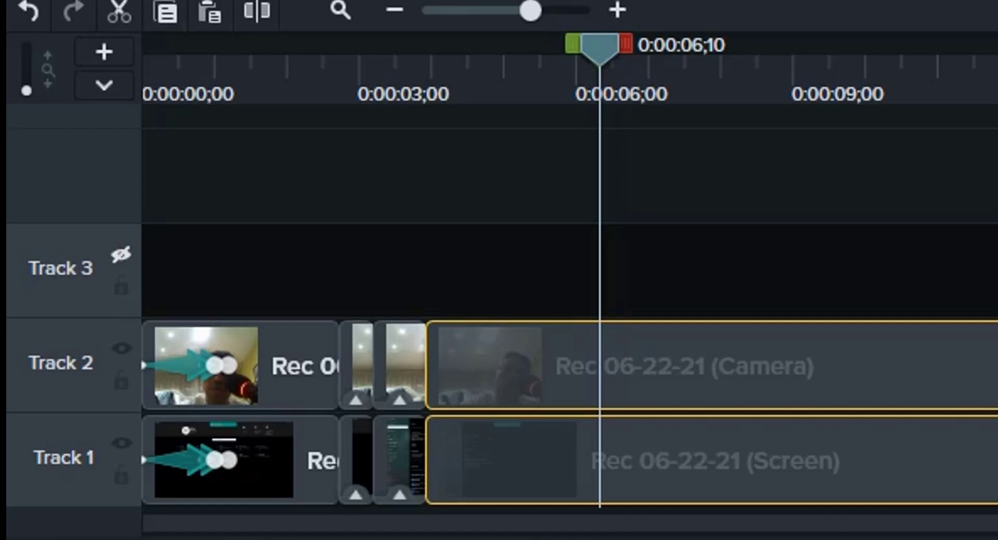
click(121, 253)
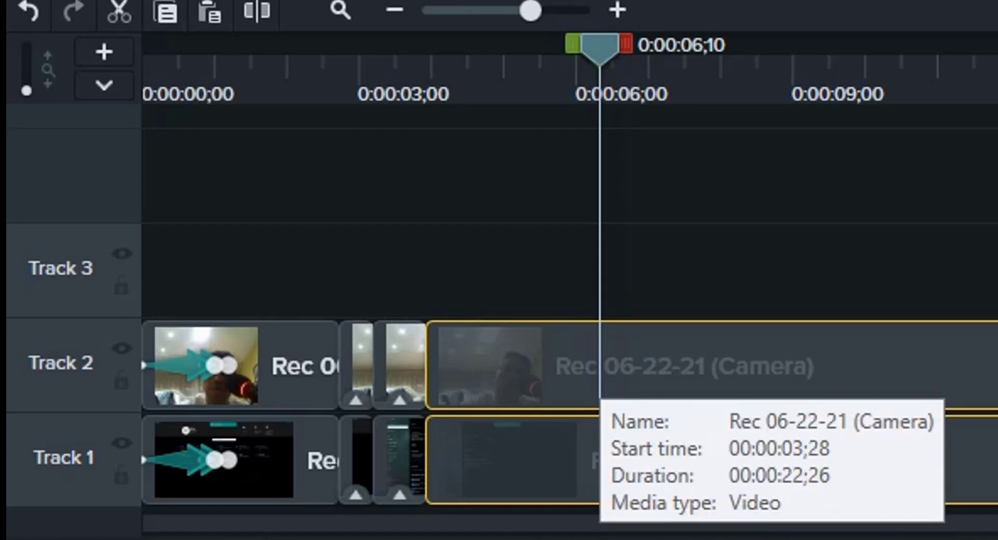
click(598, 373)
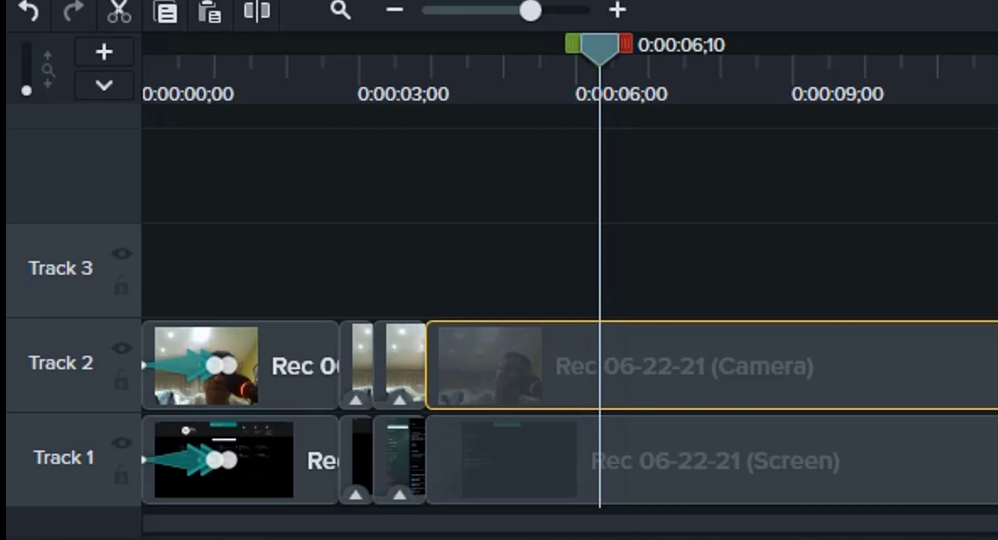
drag(600, 48, 412, 48)
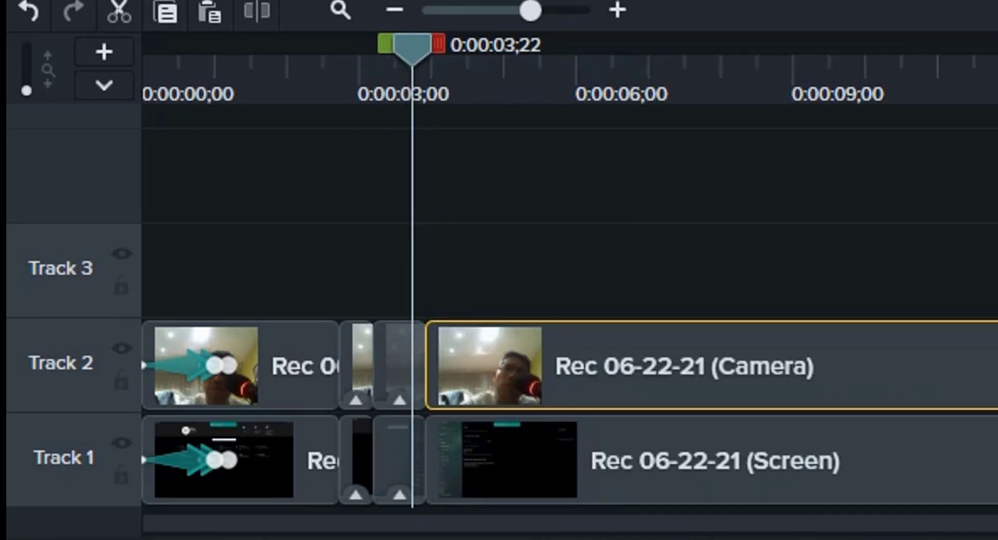
Preview the video up to 0:00:05;00 with Tracks 2 and 3 turned off, then turn both tracks back on.
click(121, 254)
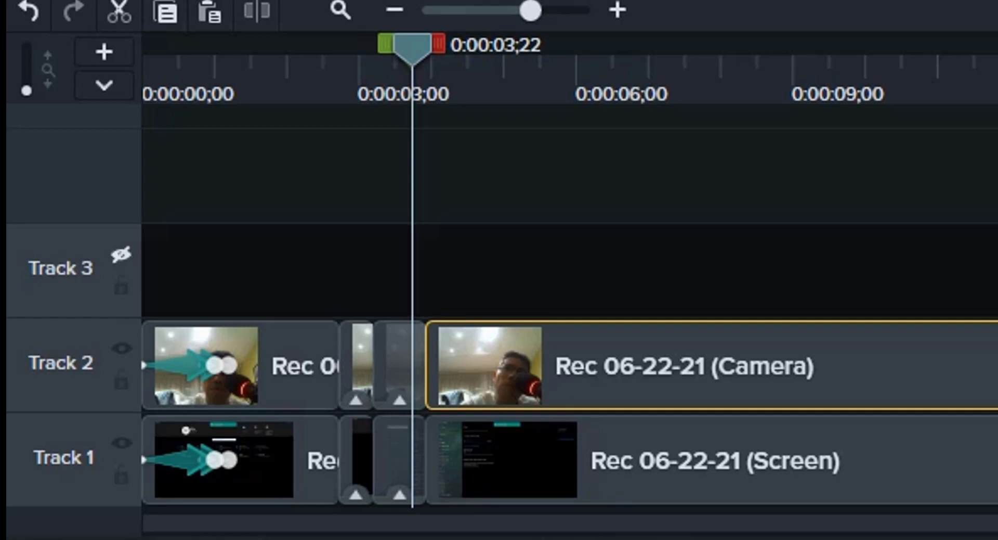
key(space)
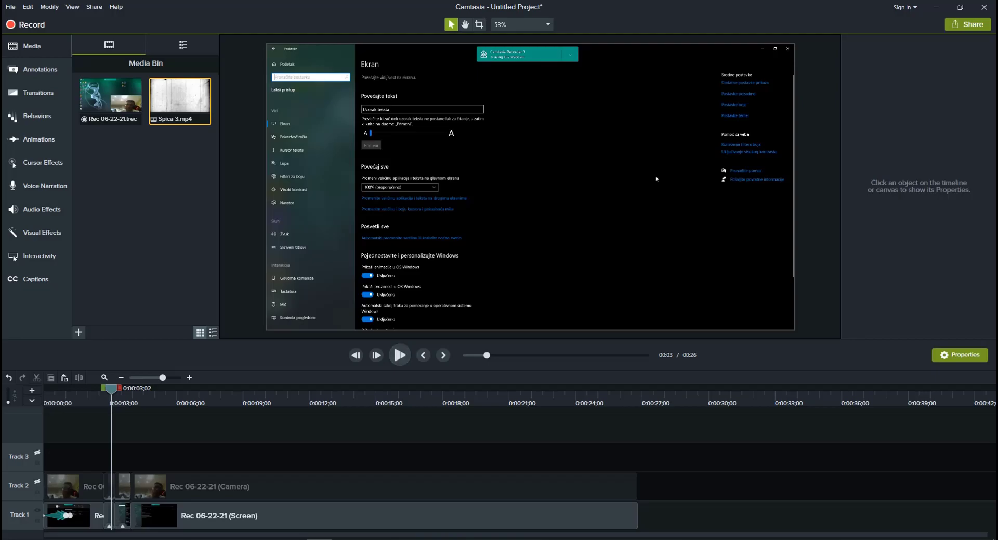
key(space)
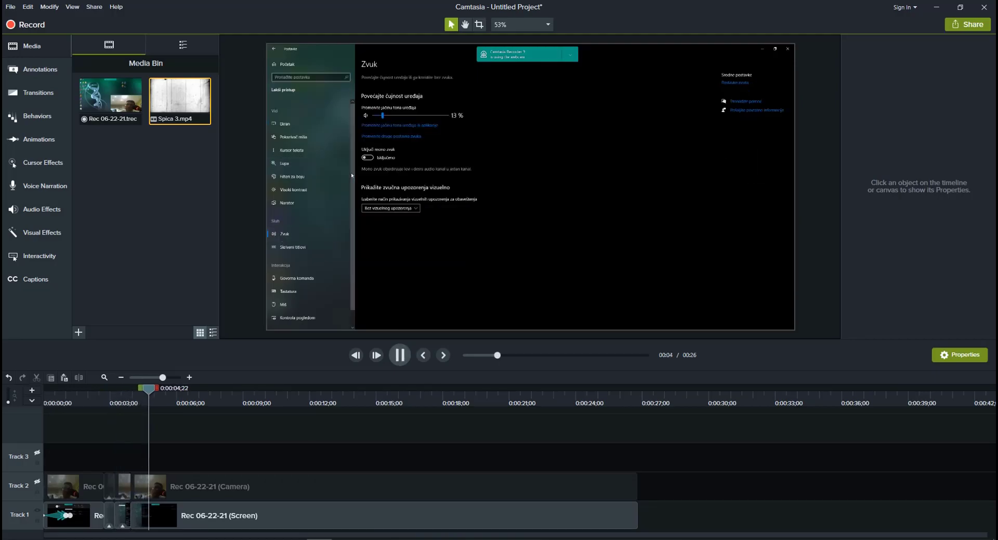
key(space)
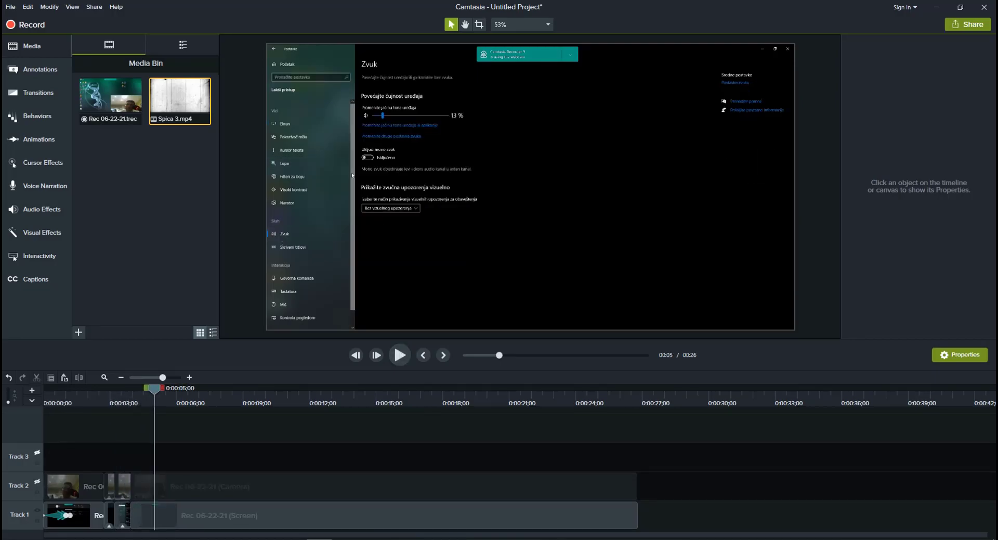
click(37, 481)
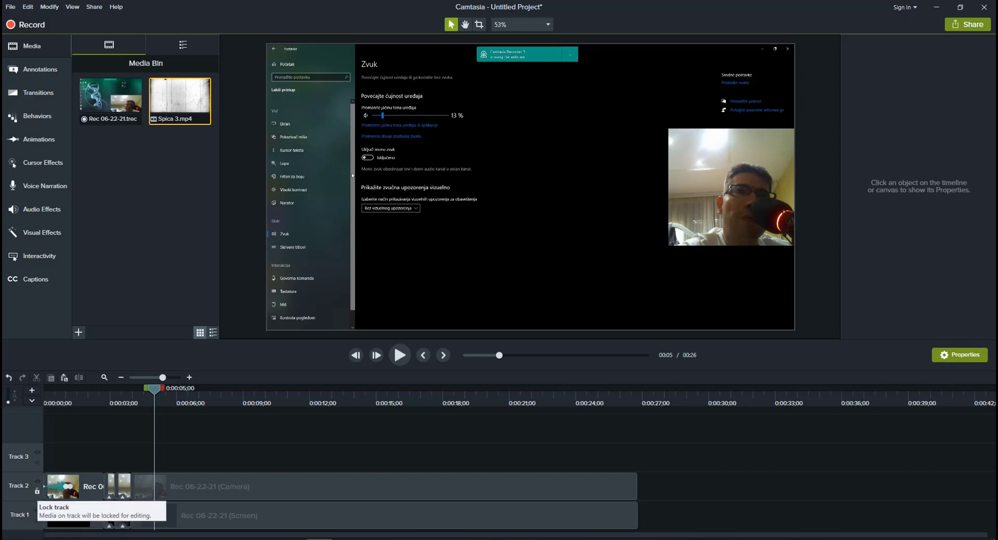
Lock Track 2, select the long screen clip on Track 1, and unlock Track 2 again.
click(37, 490)
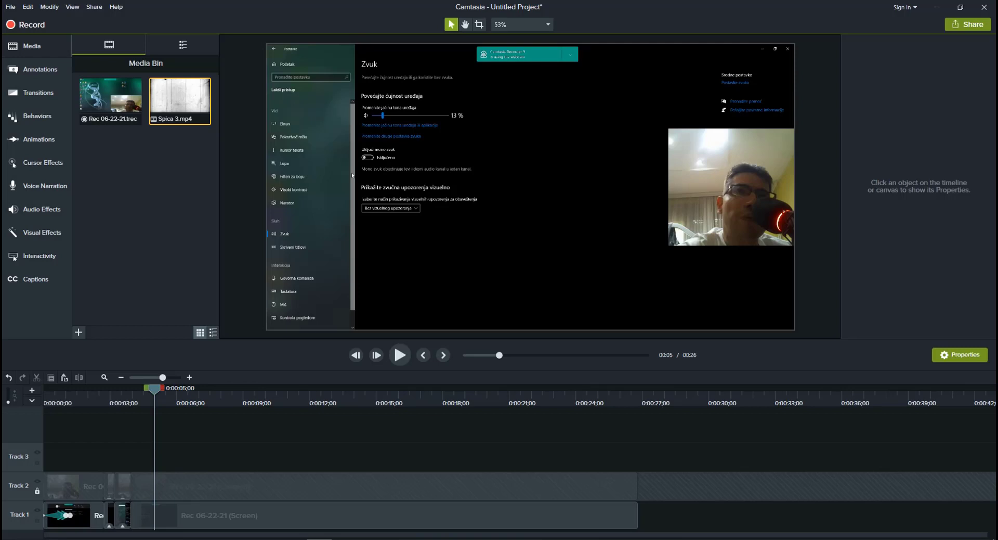
click(353, 175)
mouse_move(352, 175)
mouse_down()
mouse_move(378, 68)
mouse_move(352, 175)
mouse_up()
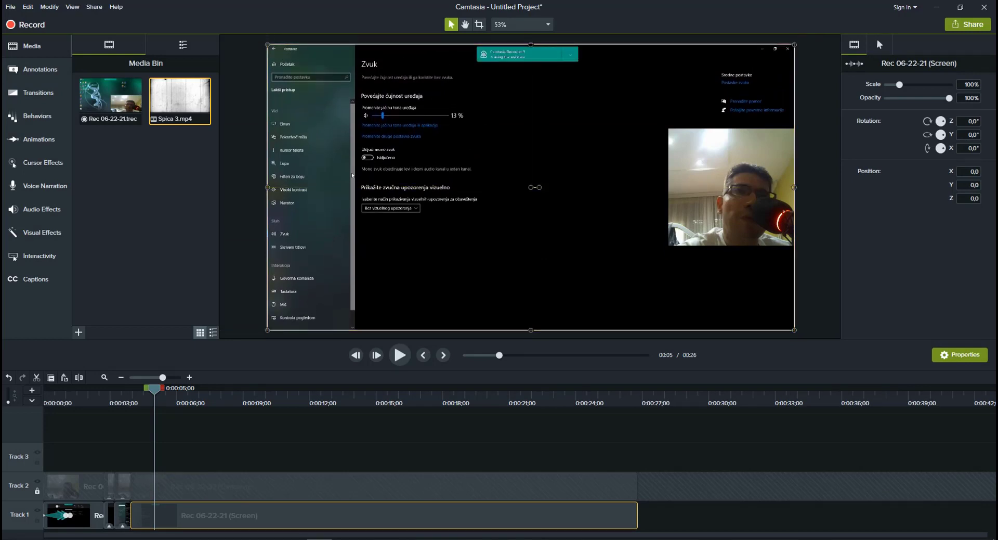
click(37, 491)
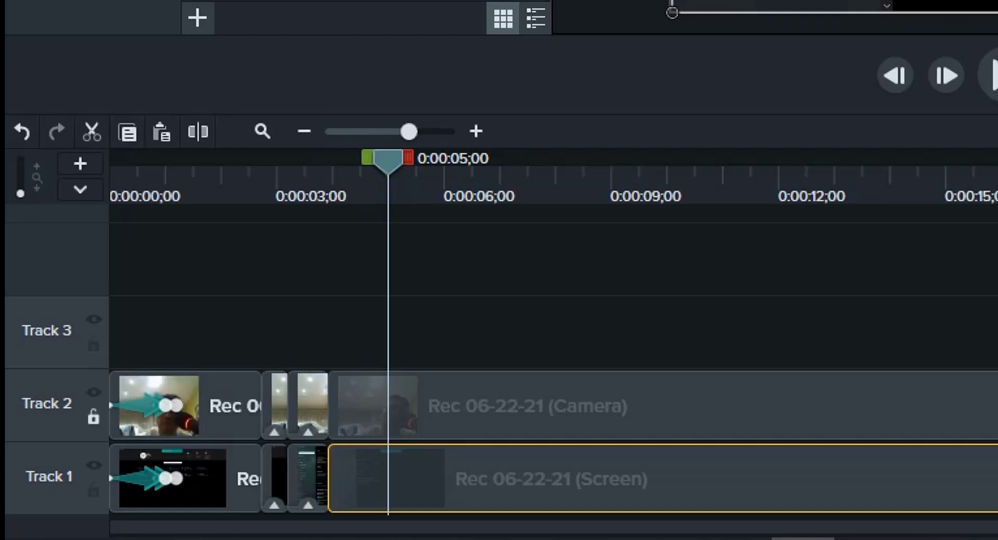
Cut the range from 0:00:05;00 to 0:00:11;09 out of Track 1 only, locking Track 2 during the cut.
click(93, 416)
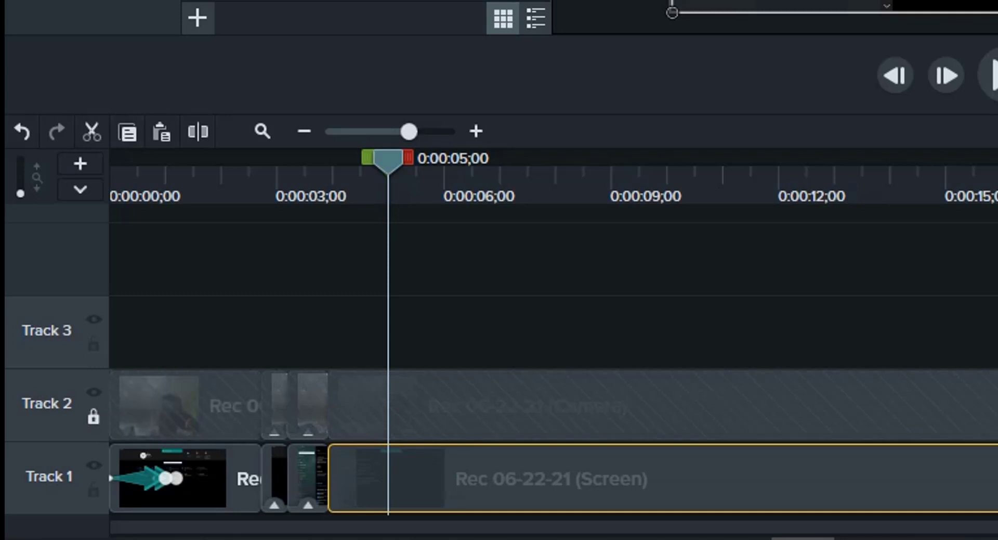
drag(408, 157, 759, 158)
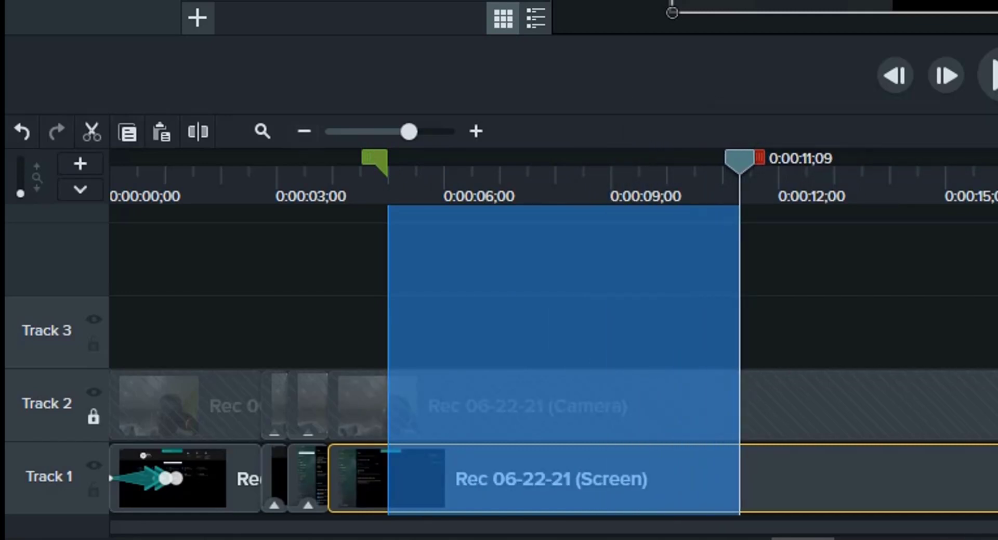
click(91, 131)
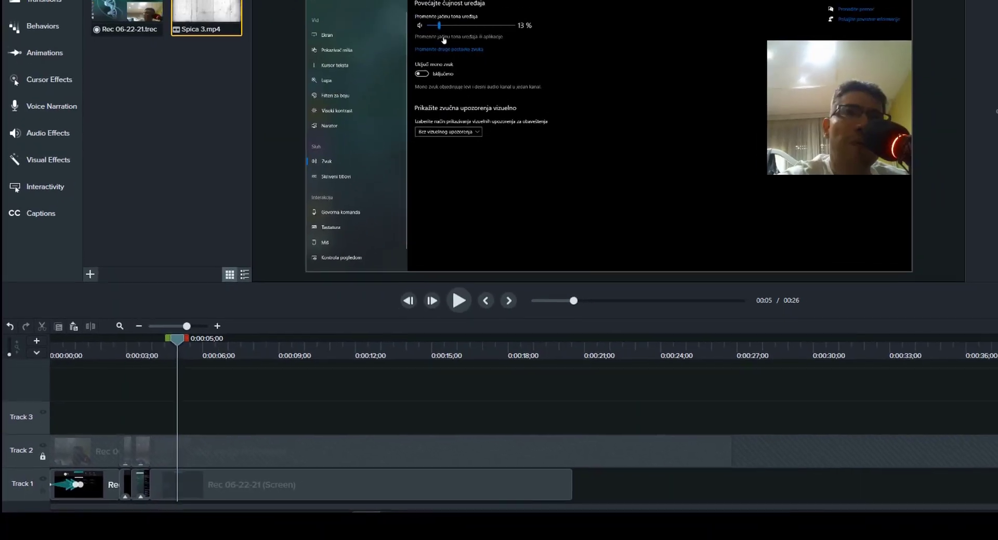
click(43, 456)
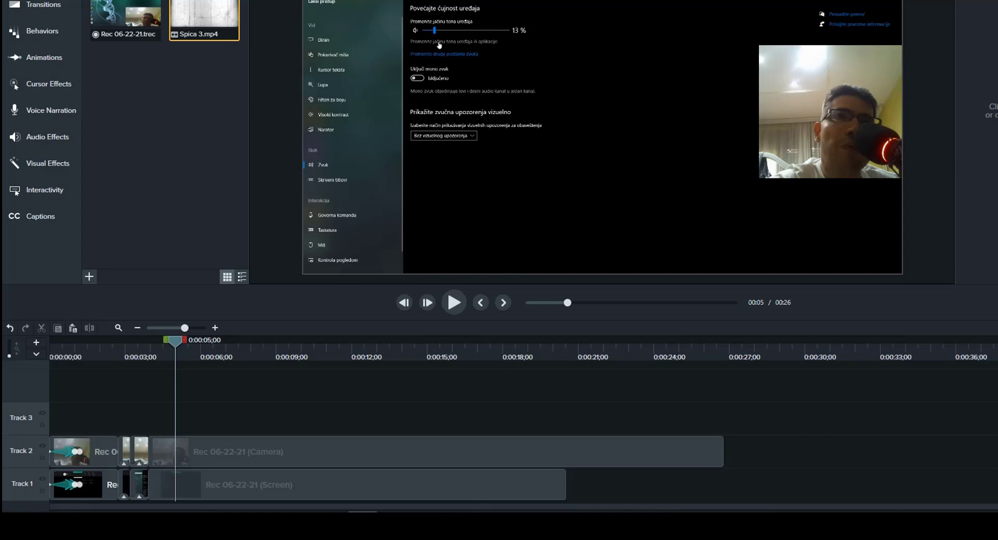
right_click(26, 469)
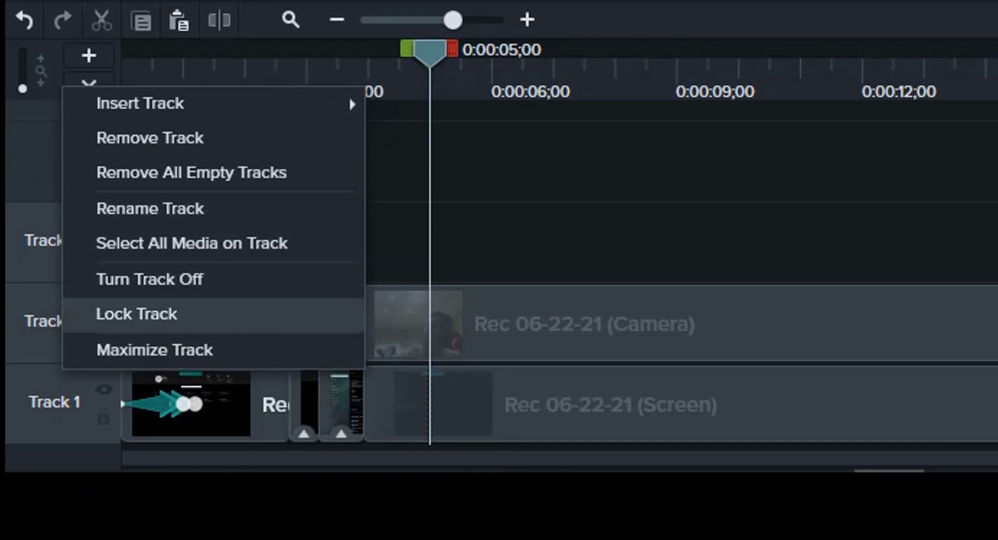
key(Escape)
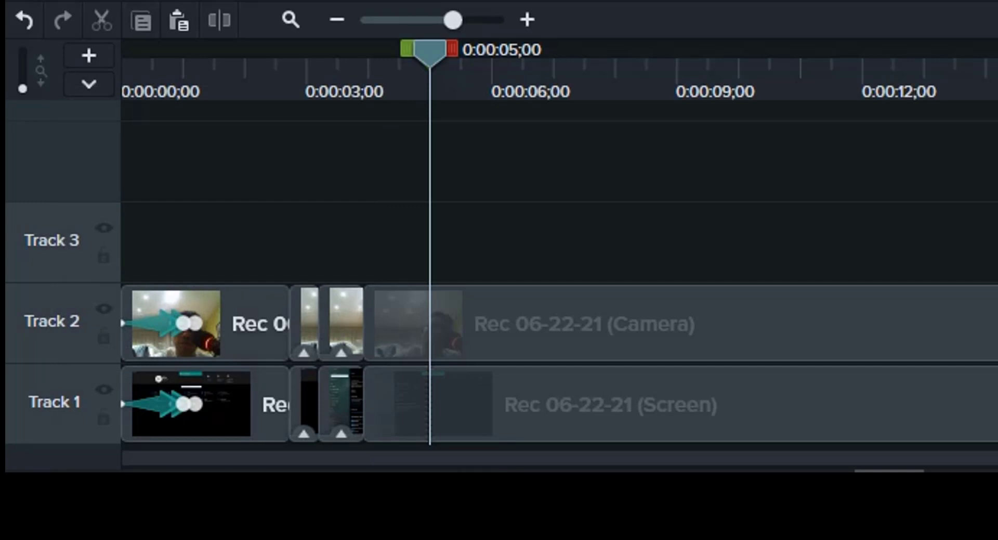